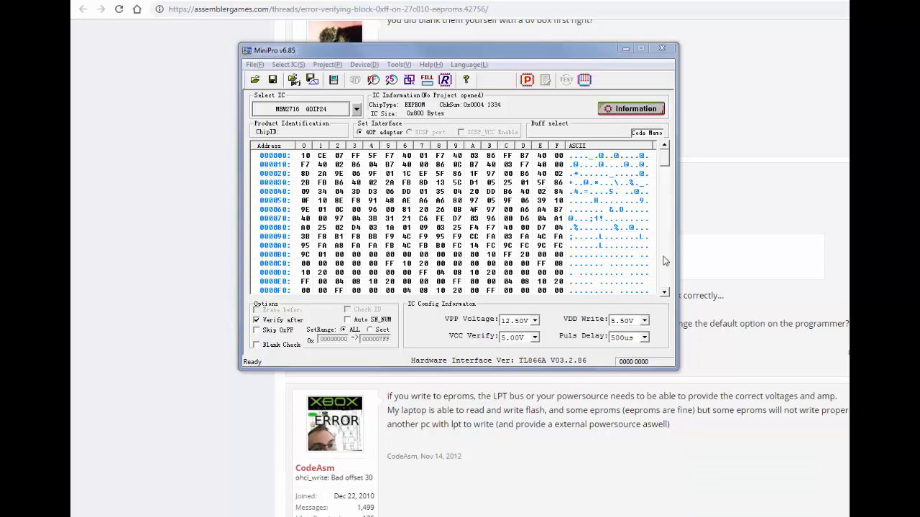
Hide the MiniPro window so the assemblergames 0xFF verify-error thread shows fully.
left_click(721, 260)
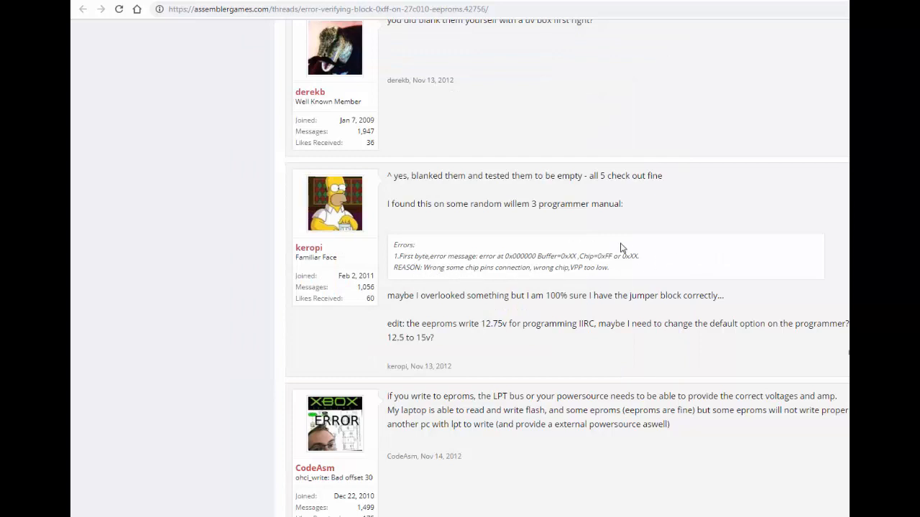
scroll(625, 248, "up", 2)
scroll(625, 248, "down", 1)
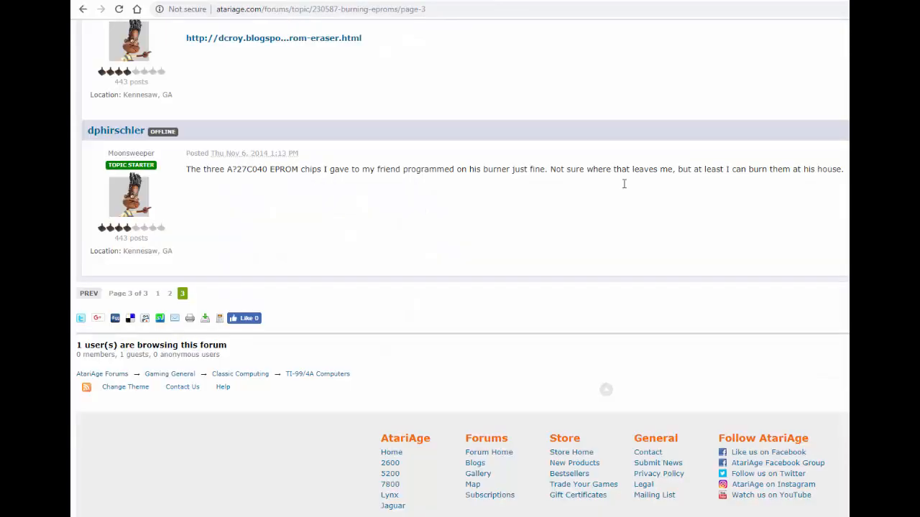
scroll(622, 192, "up", 15)
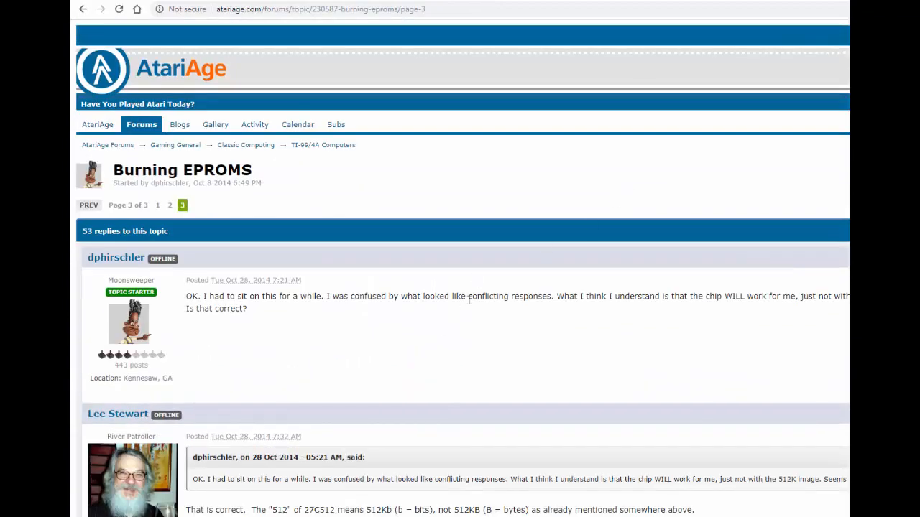
scroll(468, 300, "down", 1)
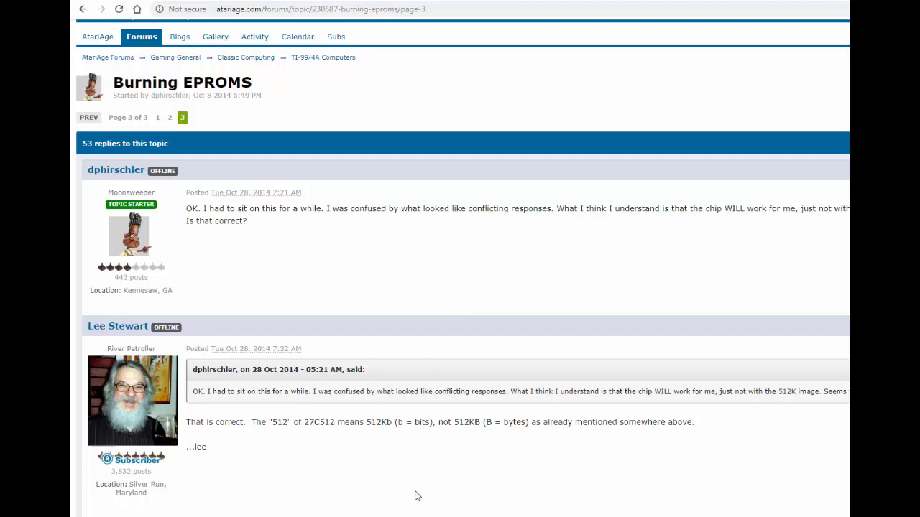
Read the 13.5V programming-voltage advice on page 2 of Burning EPROMS, then return to the assemblergames thread.
left_click(169, 119)
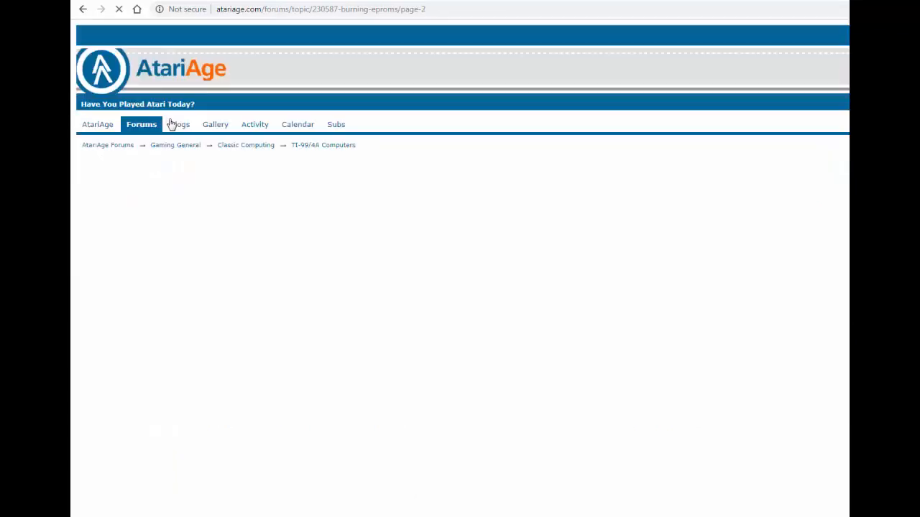
scroll(544, 337, "down", 2)
scroll(545, 337, "down", 2)
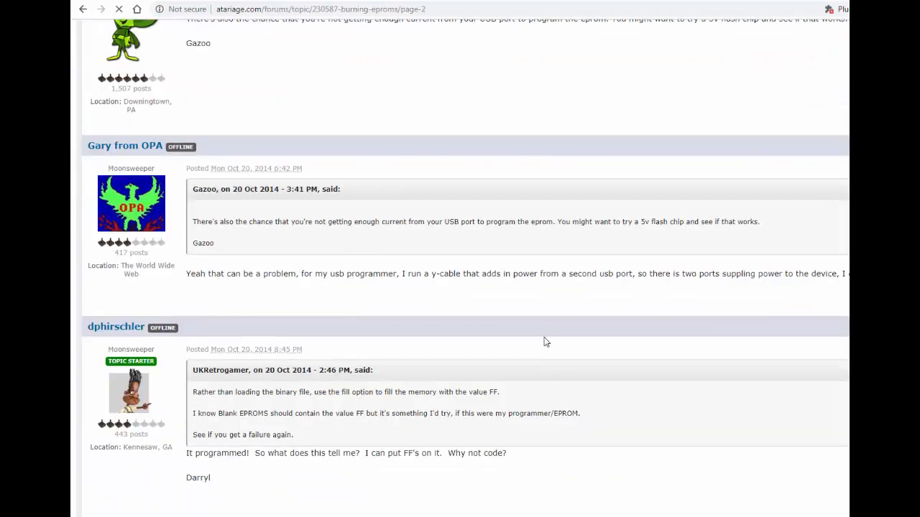
scroll(543, 338, "up", 3)
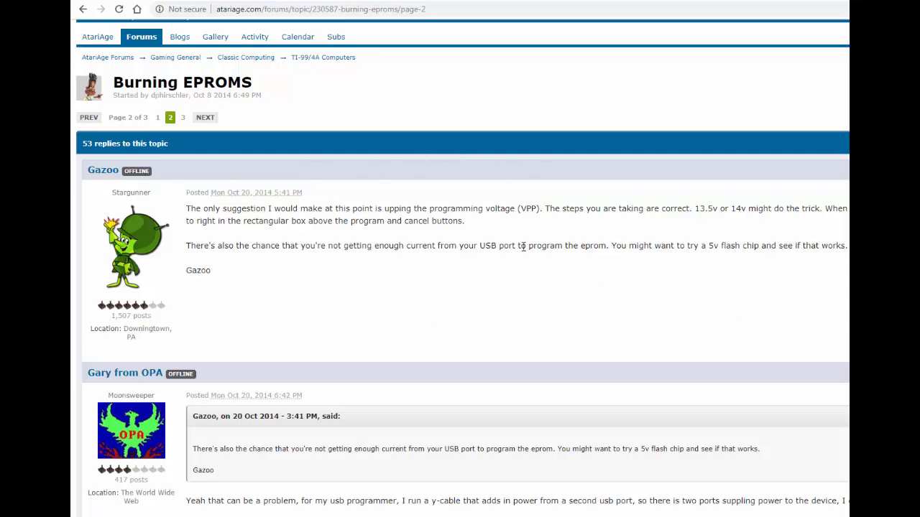
scroll(423, 293, "down", 5)
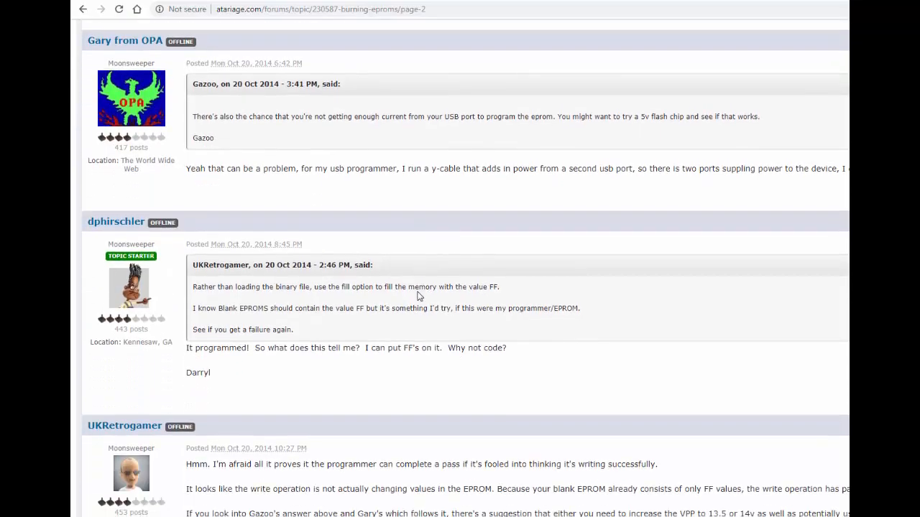
scroll(455, 309, "up", 5)
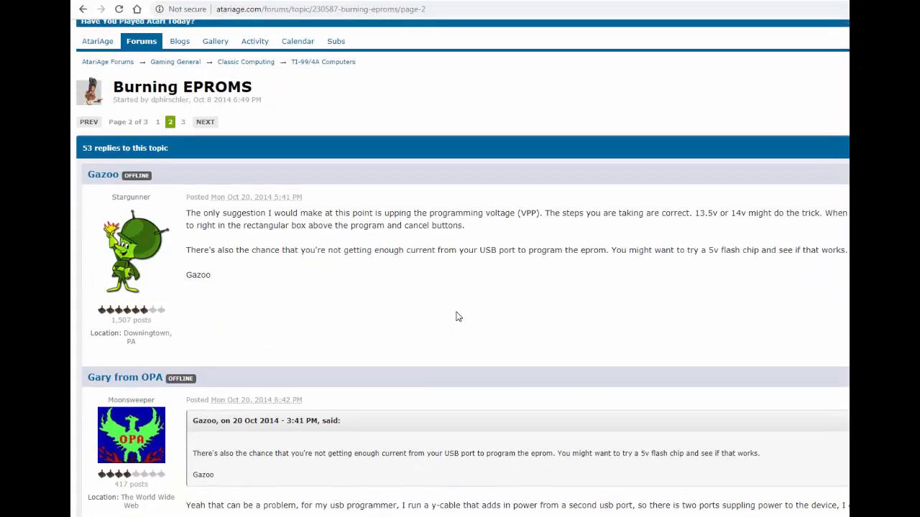
left_click_drag(574, 279, 753, 279)
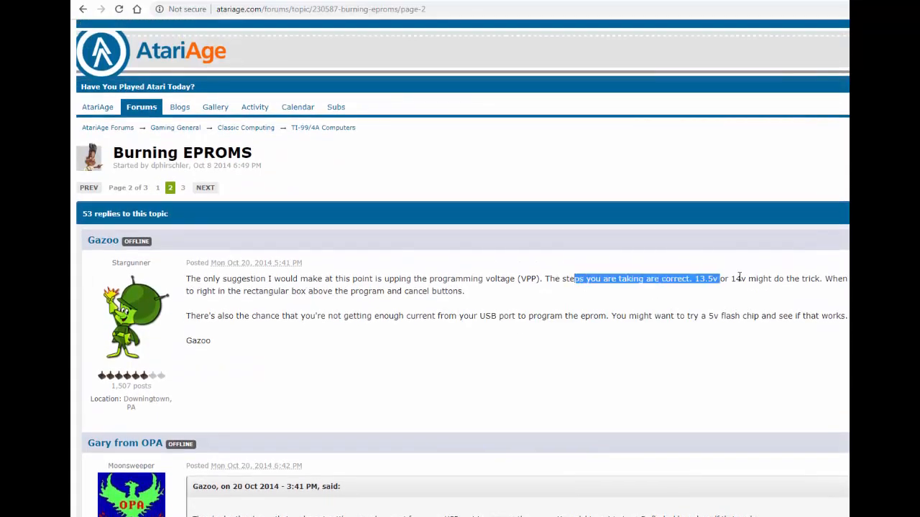
left_click(726, 280)
scroll(817, 134, "up", 1)
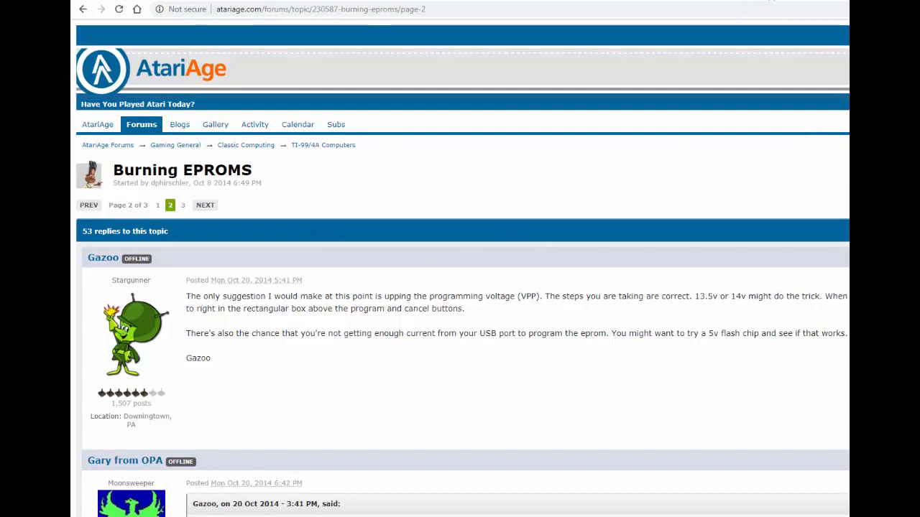
key("ctrl+Tab")
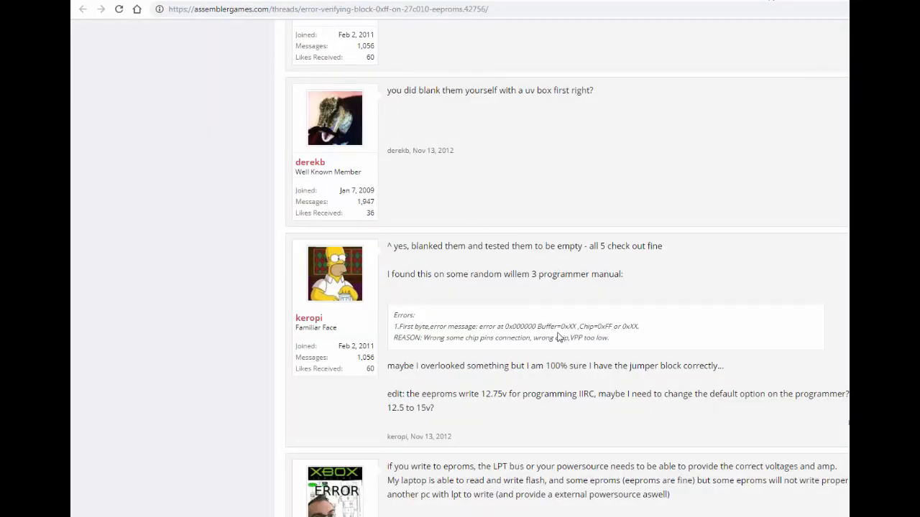
scroll(557, 332, "up", 1)
scroll(557, 332, "up", 1)
scroll(556, 332, "up", 2)
scroll(554, 332, "up", 1)
scroll(553, 333, "up", 2)
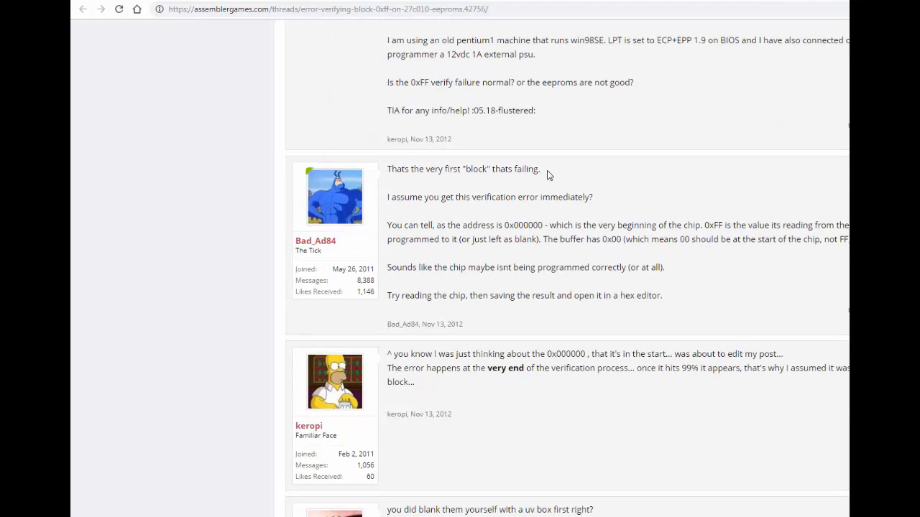
Back on the Google results, review the query's address 0x000000, Buffer Data 0x10 and Verify:0xFF parts.
key("ctrl+w")
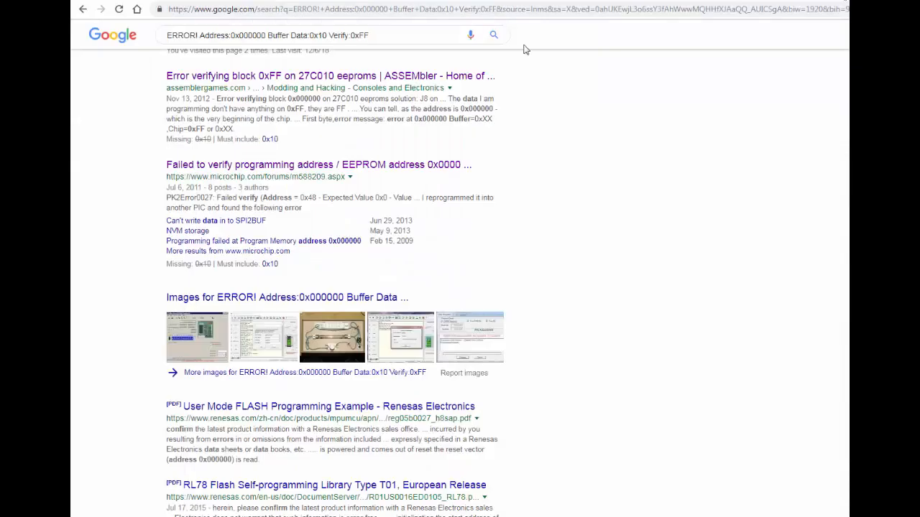
left_click_drag(330, 35, 381, 38)
left_click(382, 38)
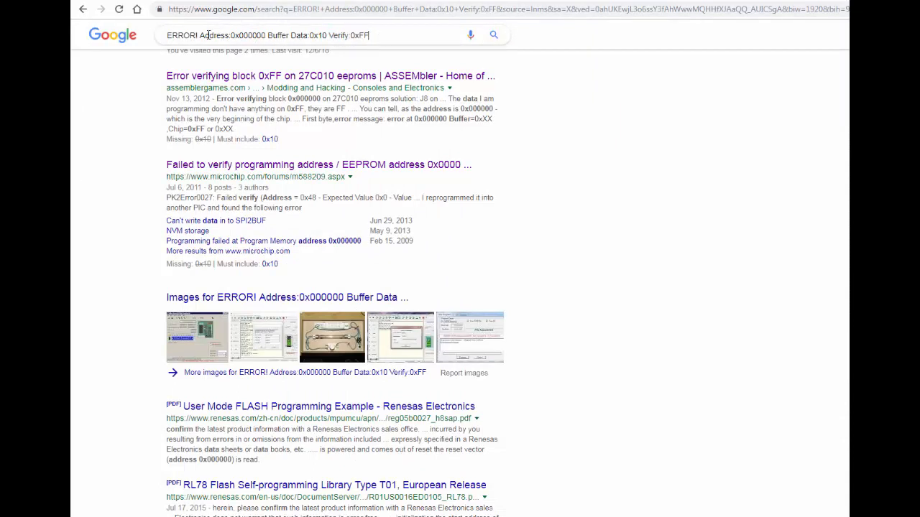
left_click_drag(204, 35, 265, 36)
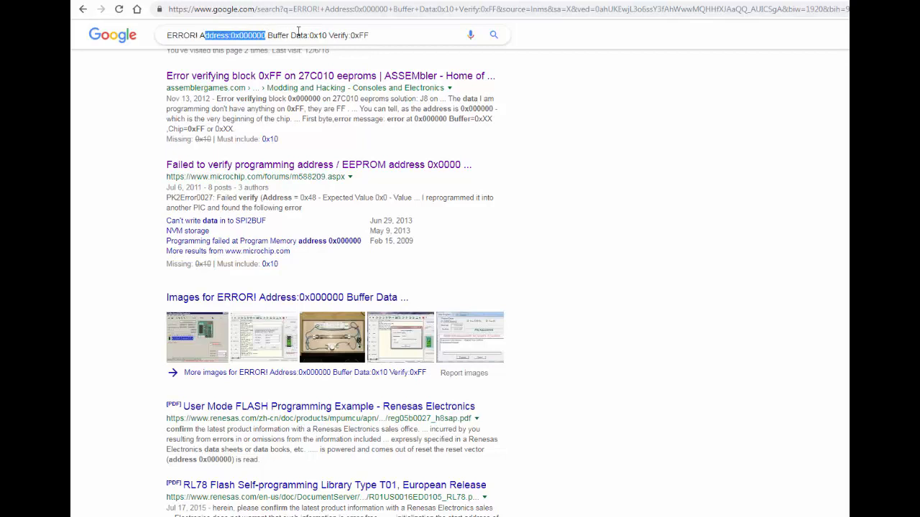
left_click_drag(329, 35, 396, 40)
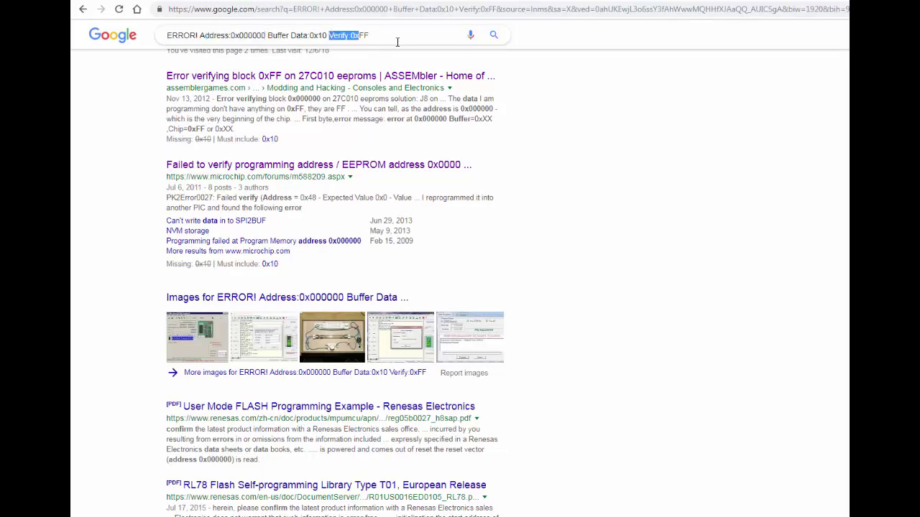
left_click(320, 35)
left_click_drag(270, 35, 329, 35)
left_click(308, 35)
left_click(345, 36)
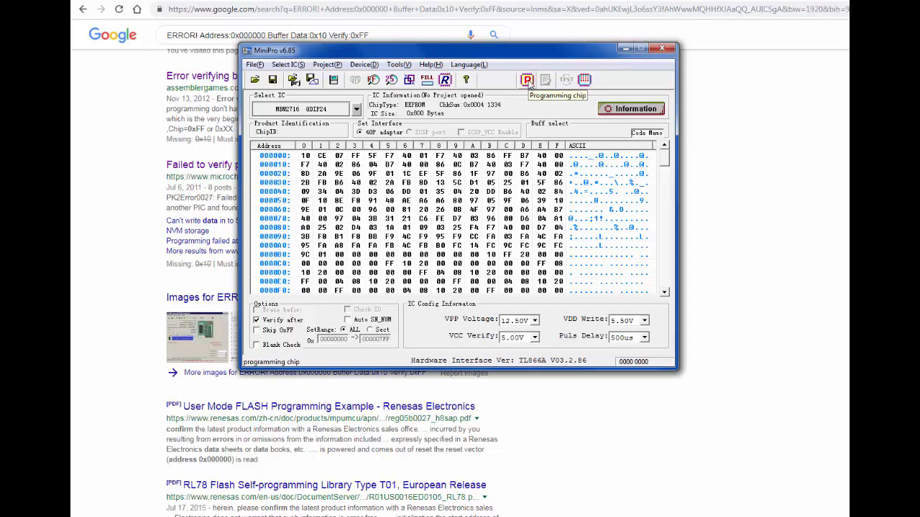
Read the blank MBM2716 into the buffer, showing all FF.
left_click(445, 80)
left_click(393, 291)
left_click(451, 291)
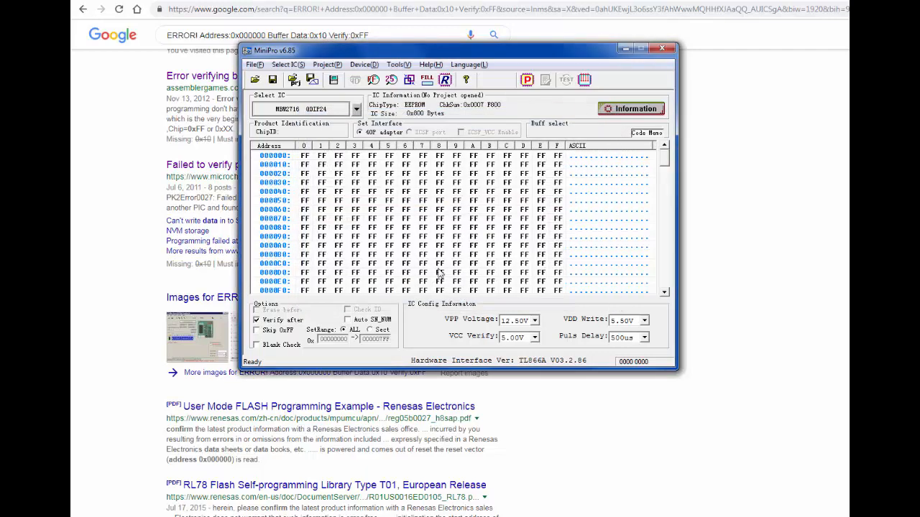
mouse_move(665, 166)
left_mouse_down()
mouse_move(667, 314)
mouse_move(666, 161)
left_mouse_up()
Load light2.bin into the buffer and program the chip, which fails verify at 0x000000.
left_click(254, 64)
left_click(223, 86)
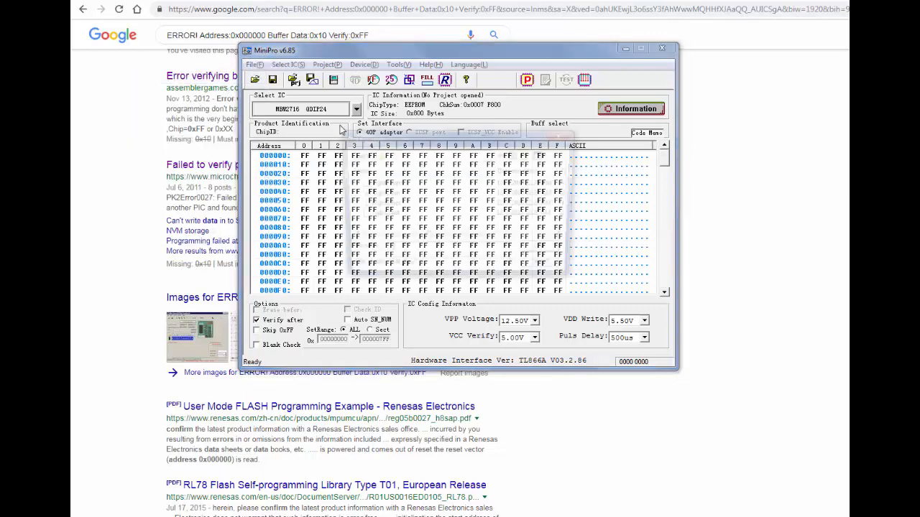
left_click(380, 204)
left_click(548, 252)
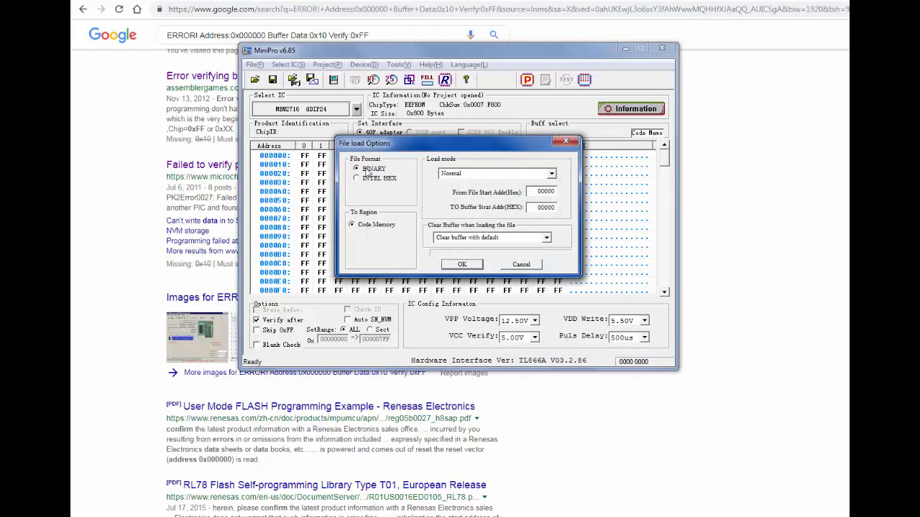
left_click(461, 265)
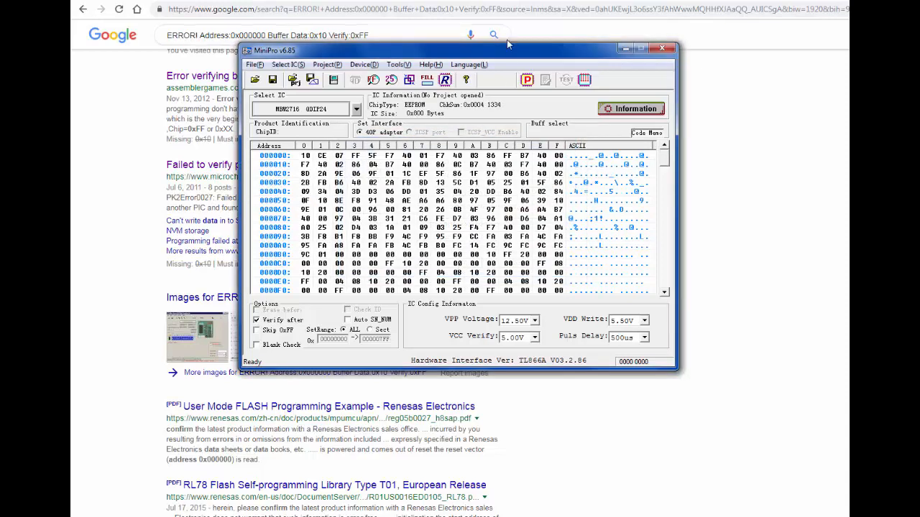
left_click(530, 82)
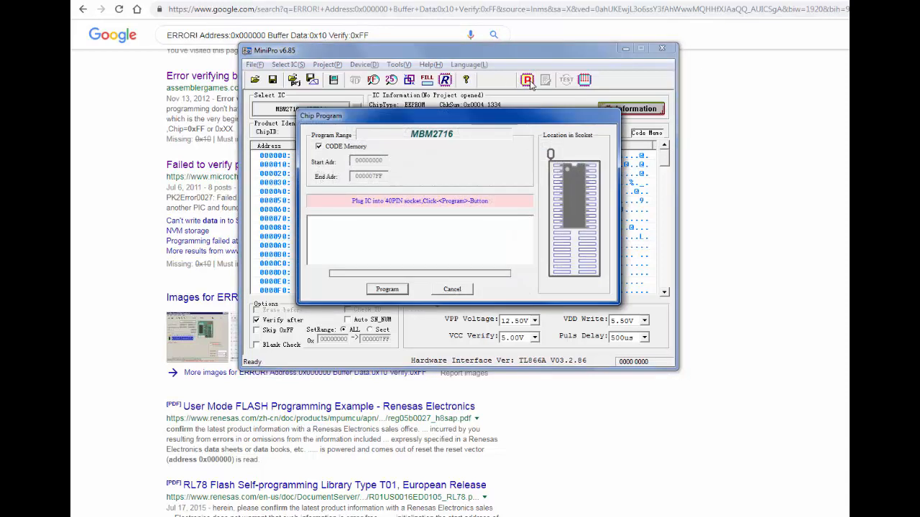
left_click(397, 291)
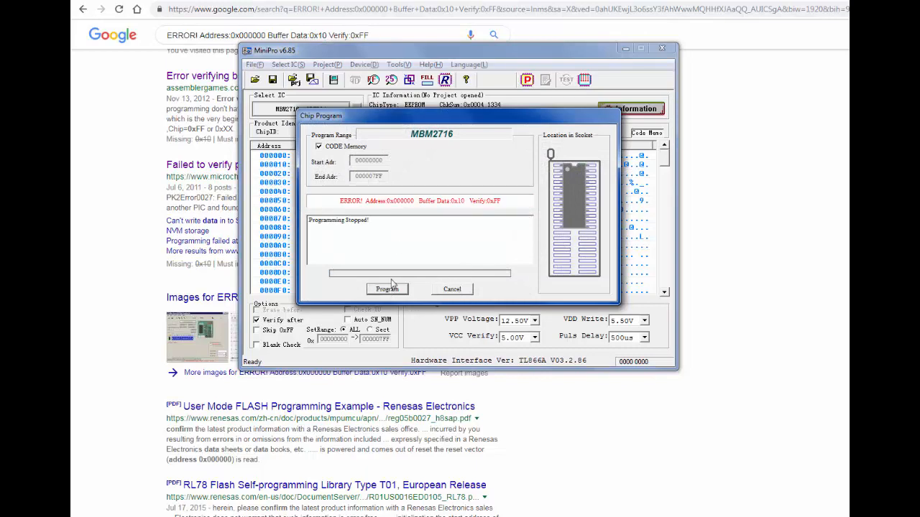
Raise VPP to 13.50V and retry programming; verify still fails at 0x000000.
left_click(454, 289)
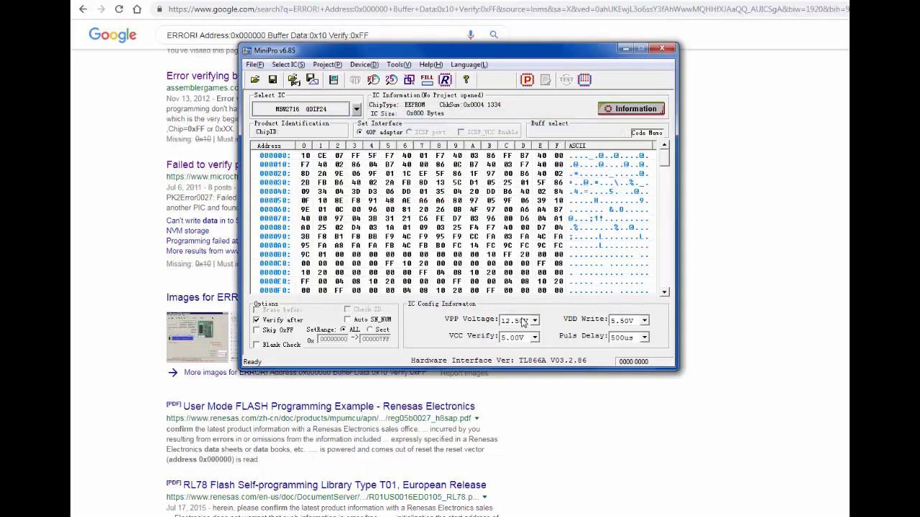
left_click(534, 321)
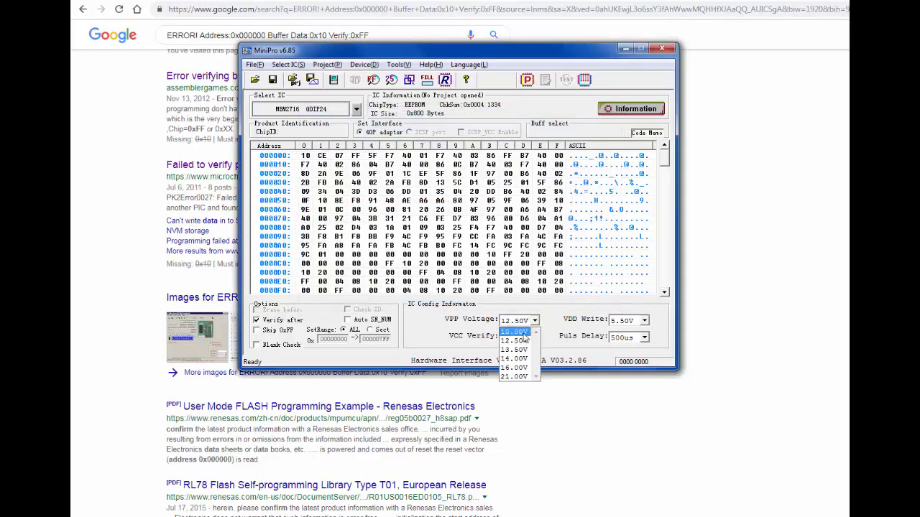
left_click(514, 349)
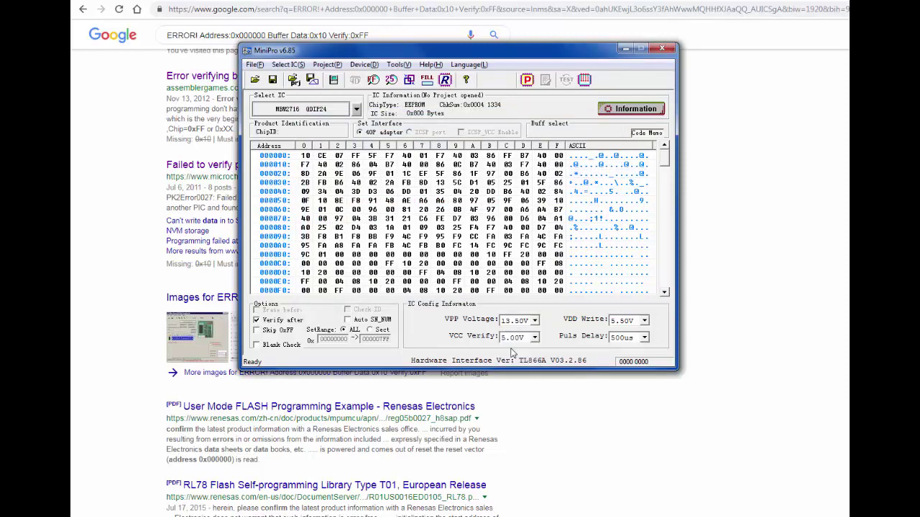
left_click(531, 85)
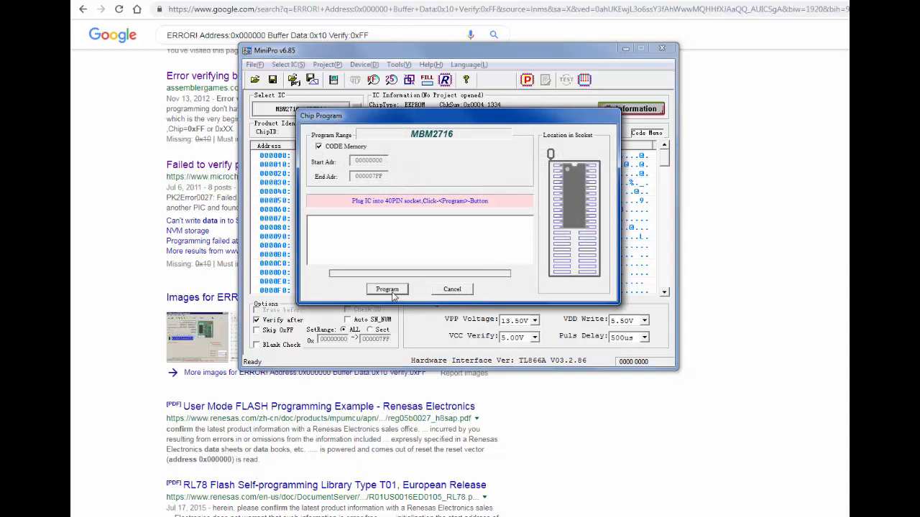
left_click(388, 290)
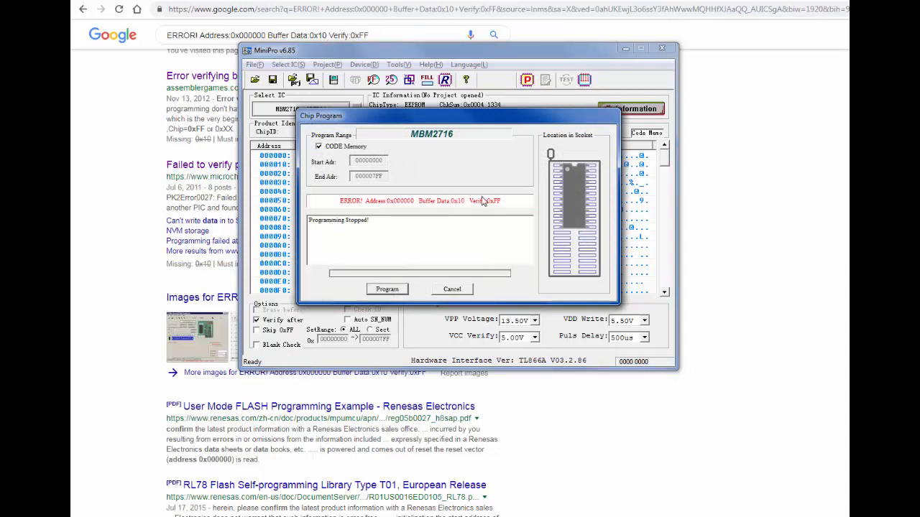
Raise VPP to 14.00V and retry programming; verify fails at 0x000000 again.
left_click(453, 289)
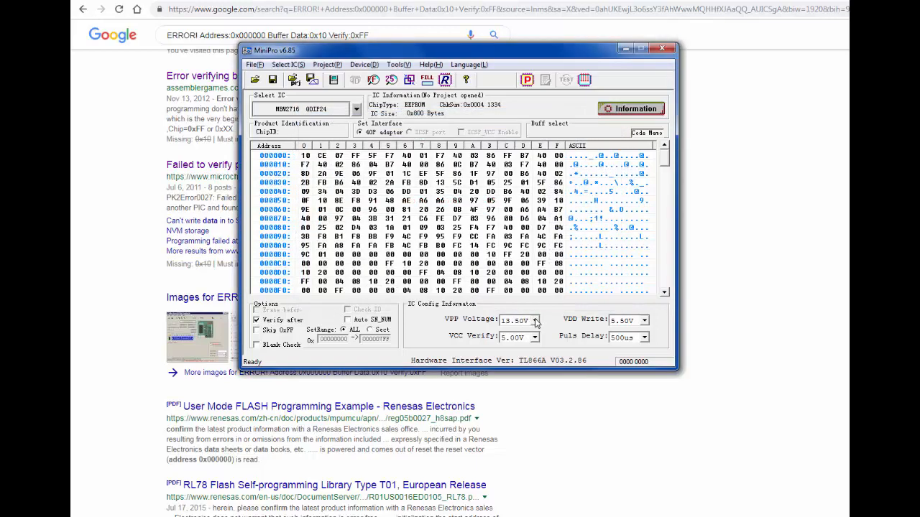
left_click(535, 321)
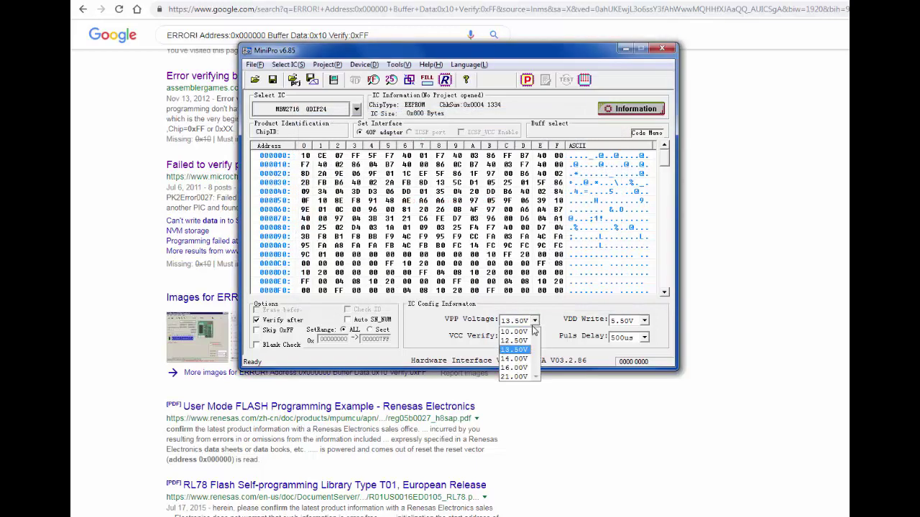
left_click(514, 359)
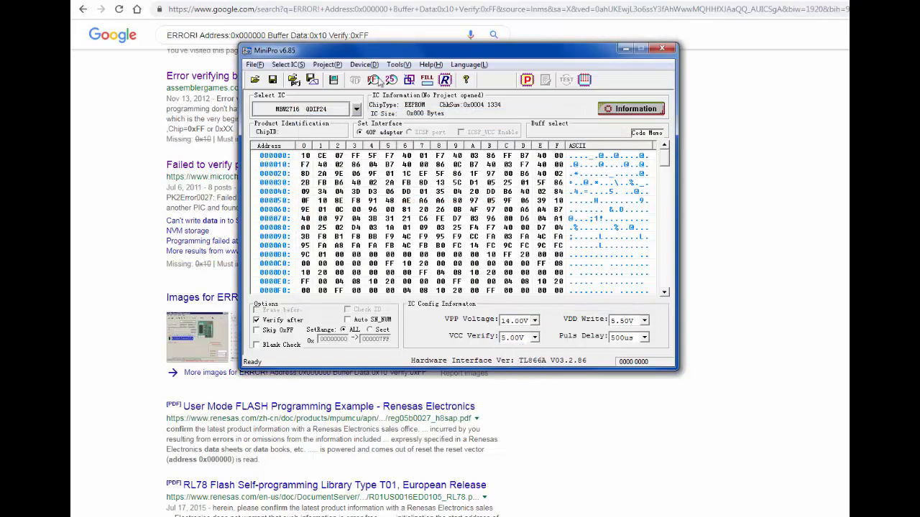
left_click(526, 80)
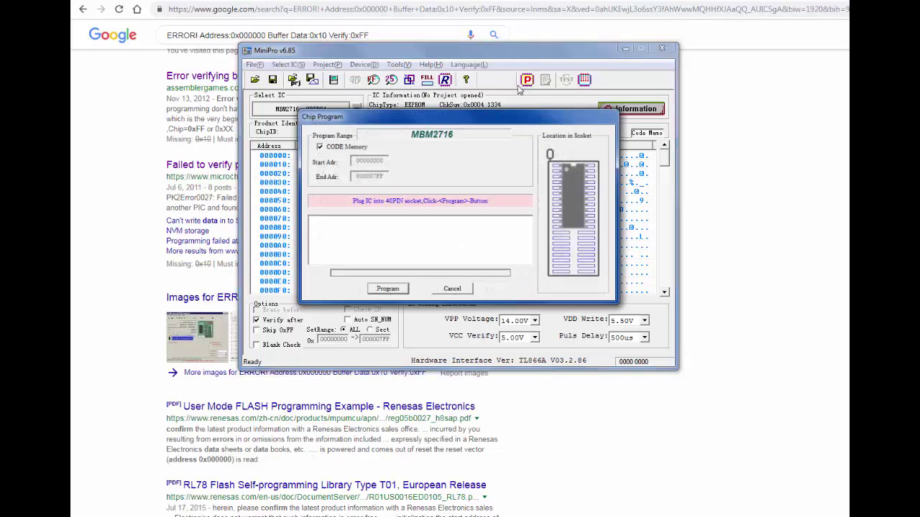
left_click(387, 289)
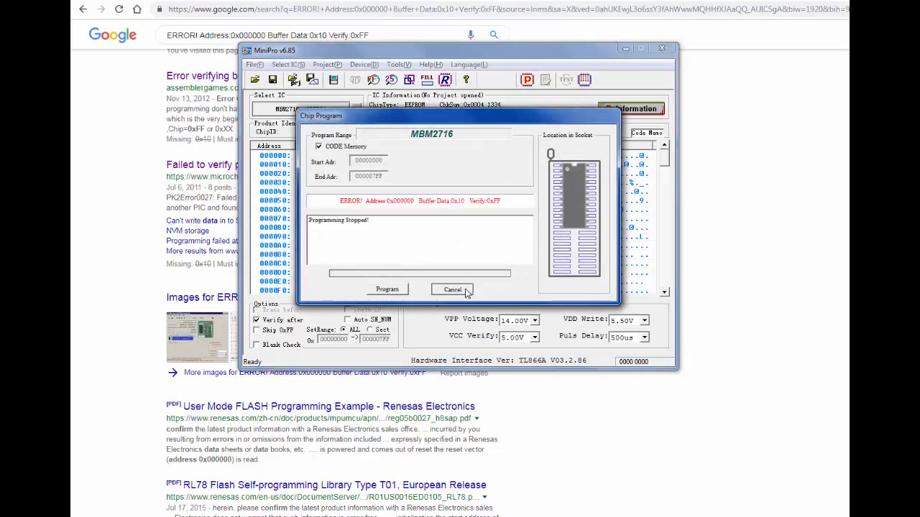
left_click(452, 289)
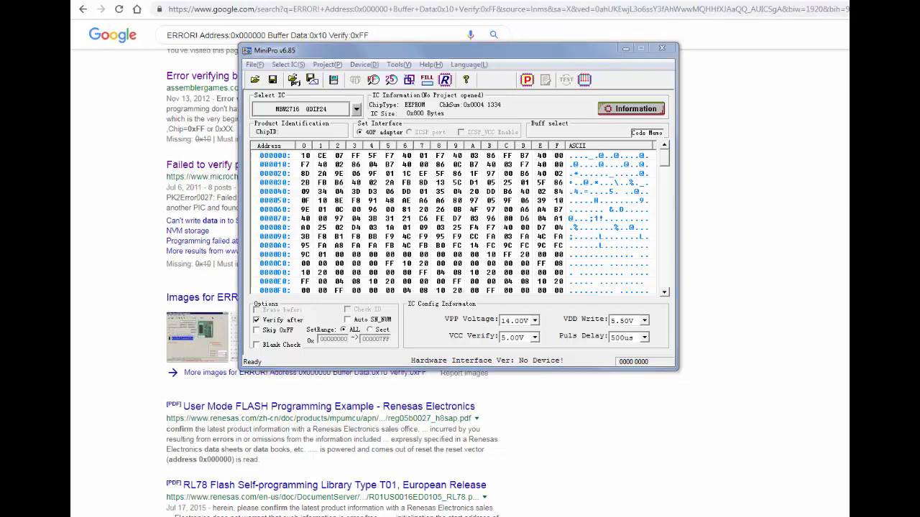
Move aside and dismiss the Driver Software Installation notice once the TL866A is recognised.
left_click_drag(628, 207, 470, 206)
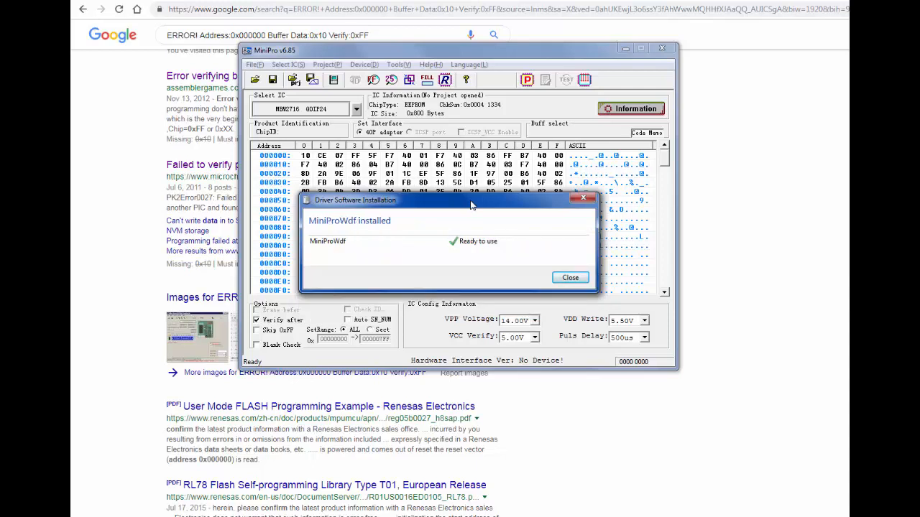
left_click(569, 278)
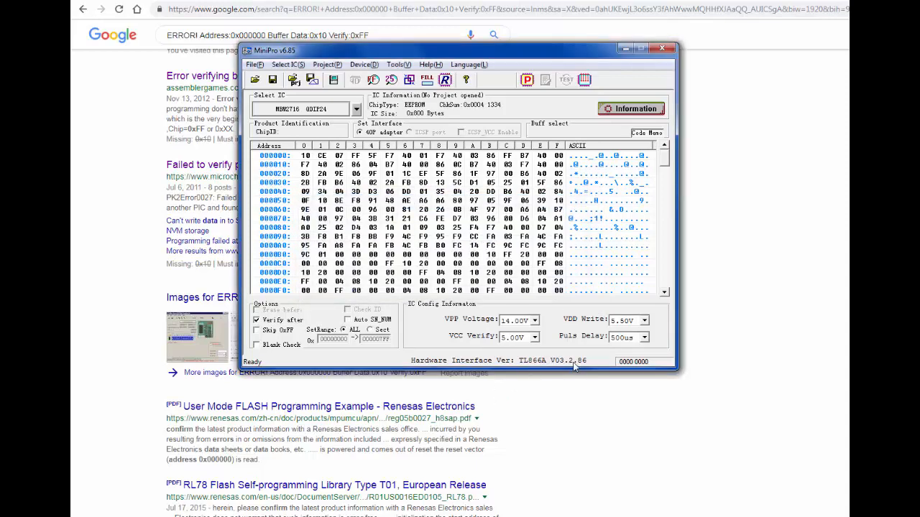
Retry programming with VPP at 12.50V and then 13.50V; both fail verify at 0x000000.
left_click(536, 321)
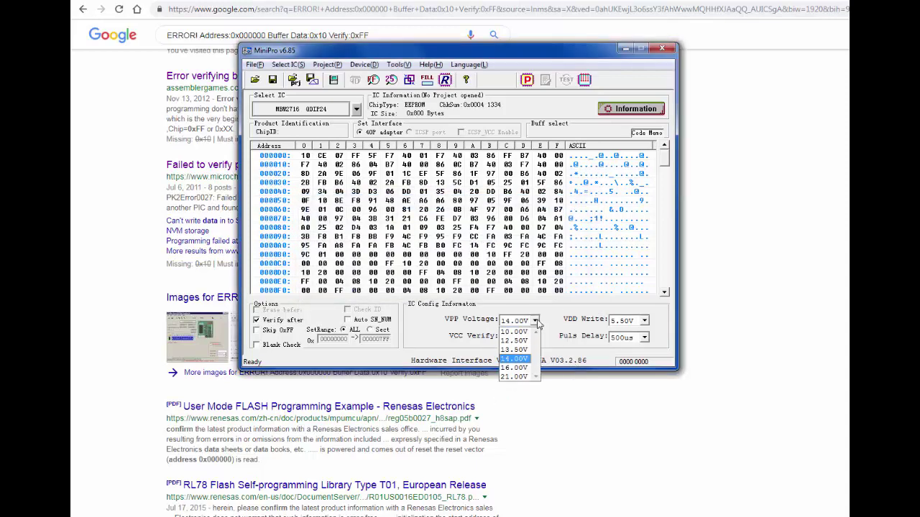
left_click(516, 341)
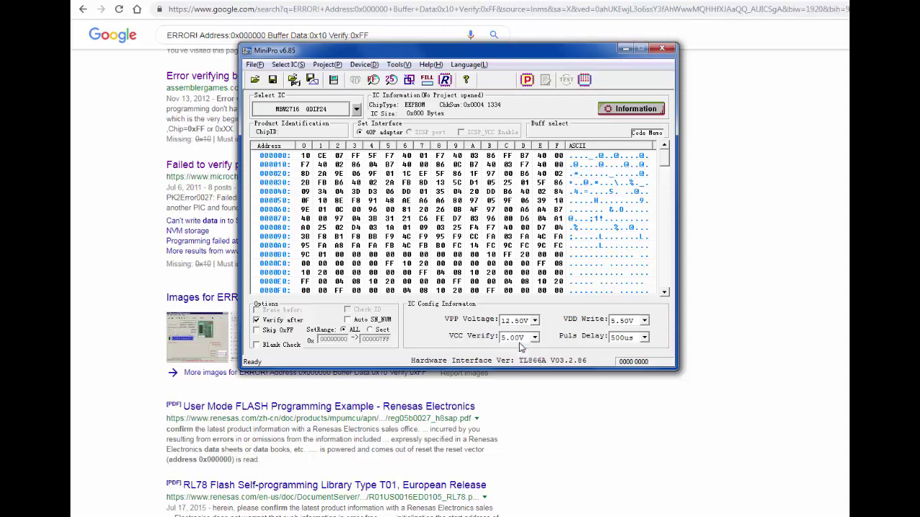
left_click(534, 321)
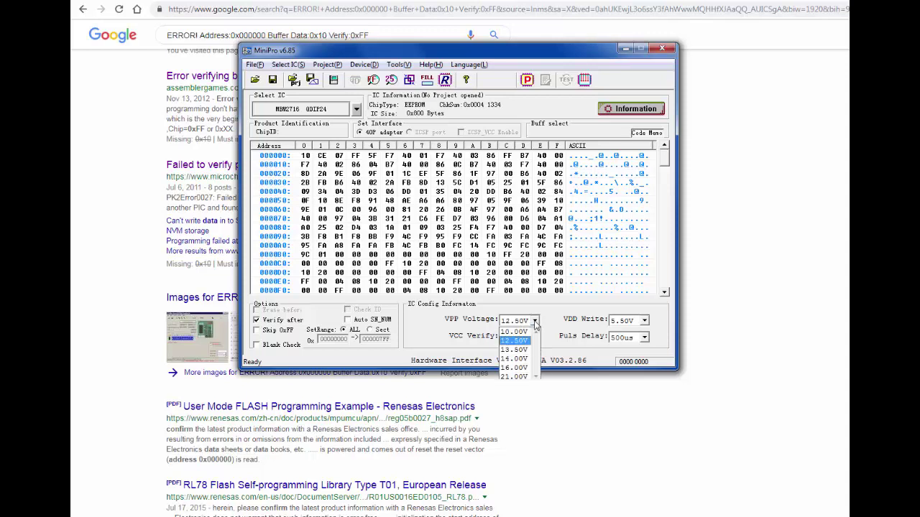
left_click(516, 340)
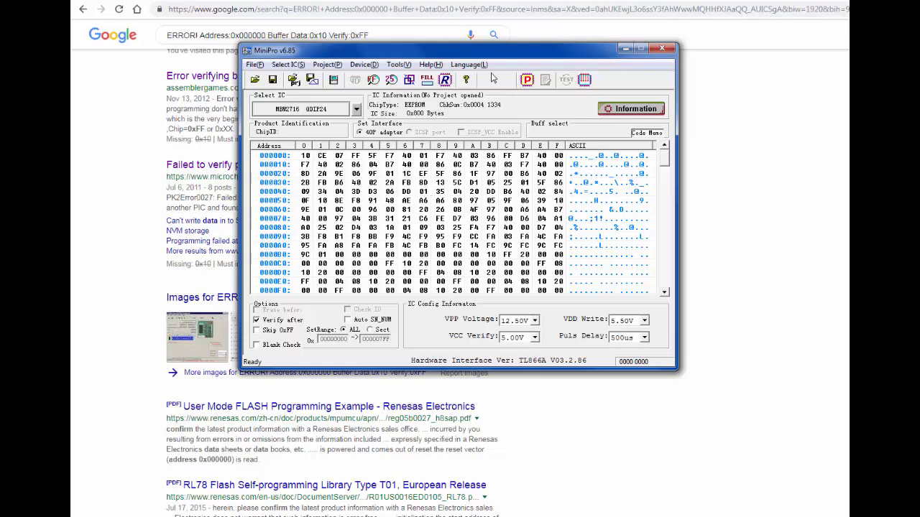
left_click(526, 79)
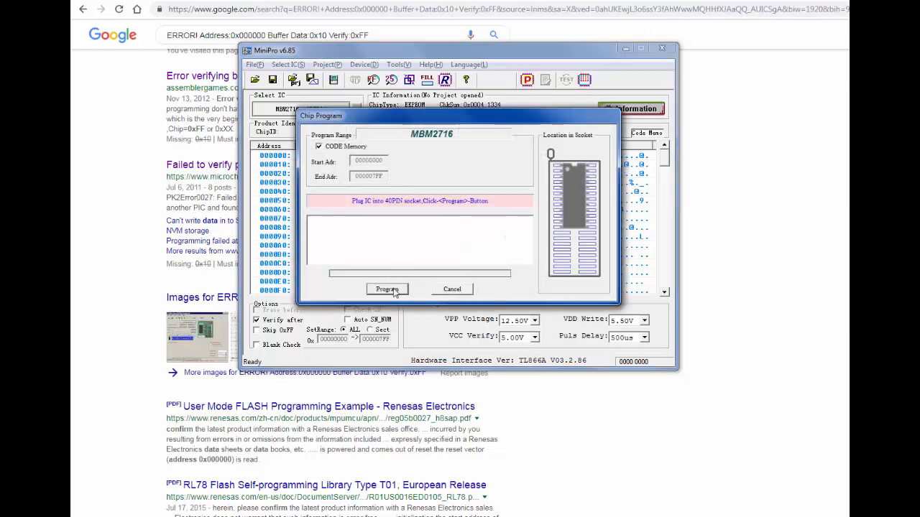
left_click(394, 289)
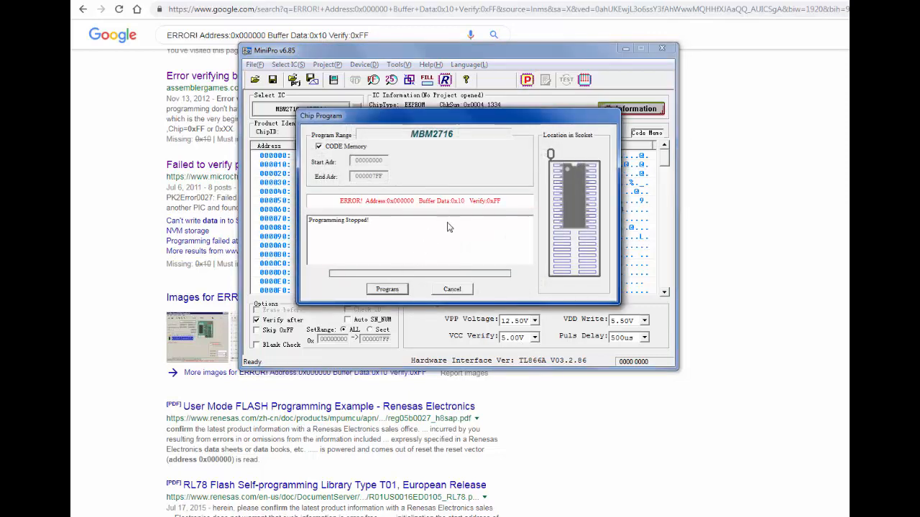
left_click(454, 289)
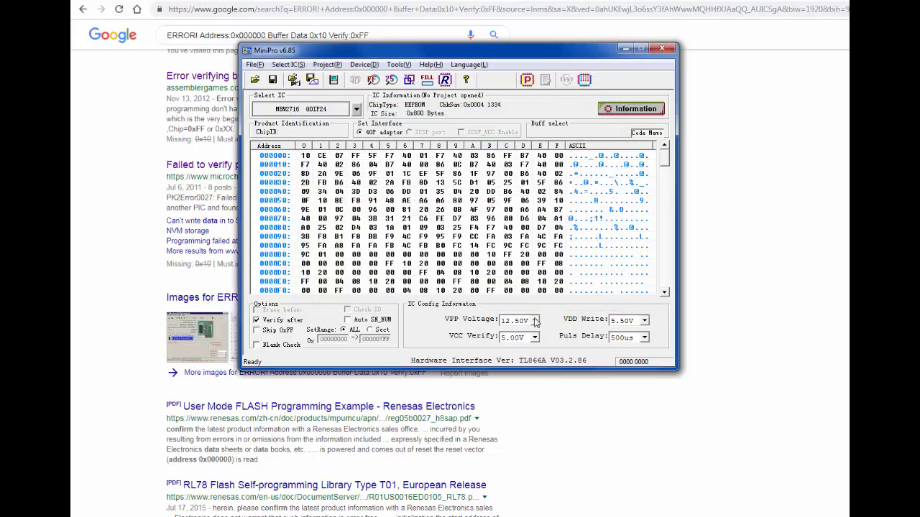
left_click(534, 321)
left_click(523, 350)
left_click(527, 81)
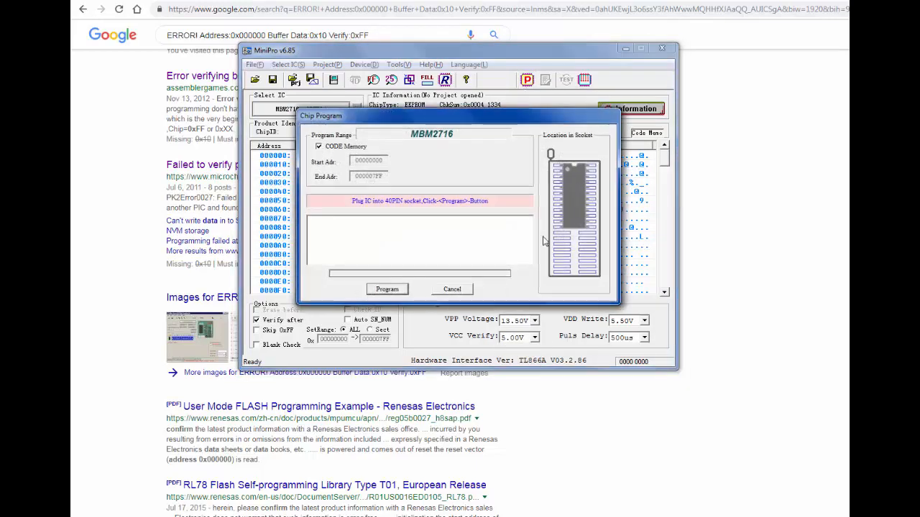
left_click(396, 290)
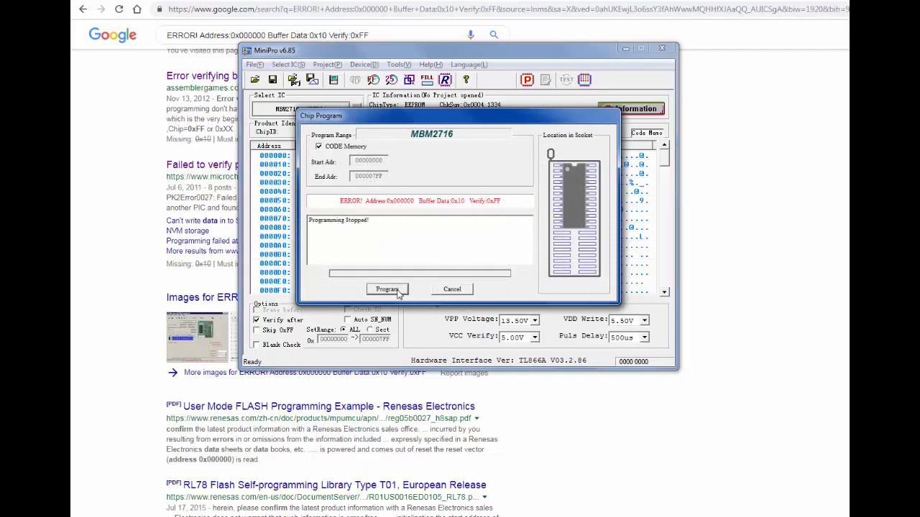
left_click(451, 290)
Retry programming with VPP at 14.00V and then 16.00V; both still fail verify at 0x000000.
left_click(535, 321)
left_click(513, 349)
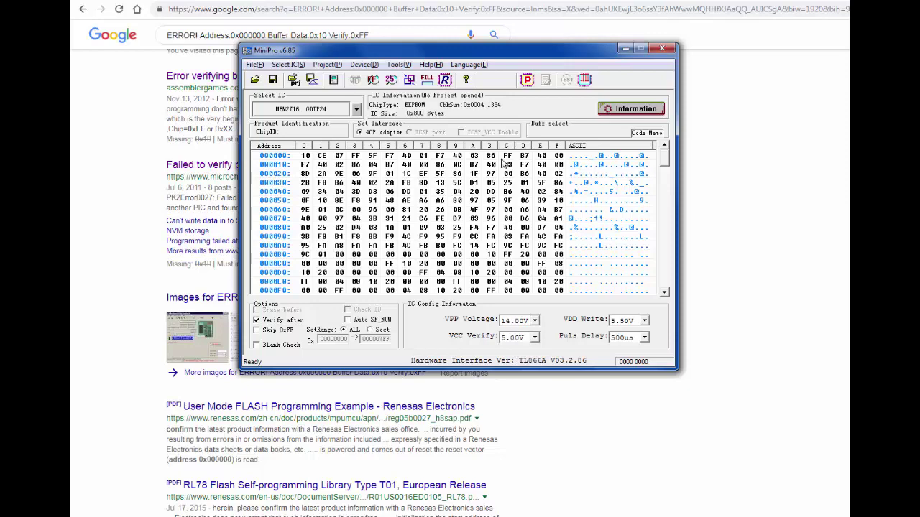
left_click(527, 80)
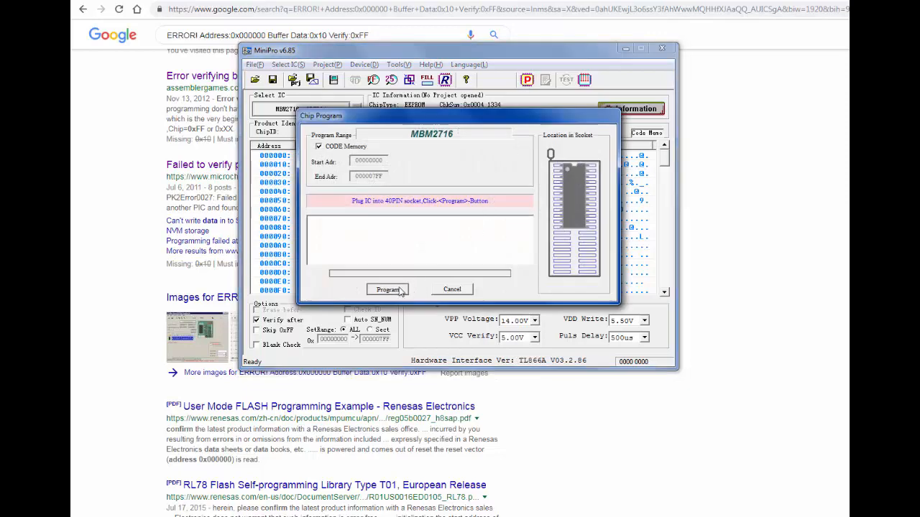
left_click(401, 291)
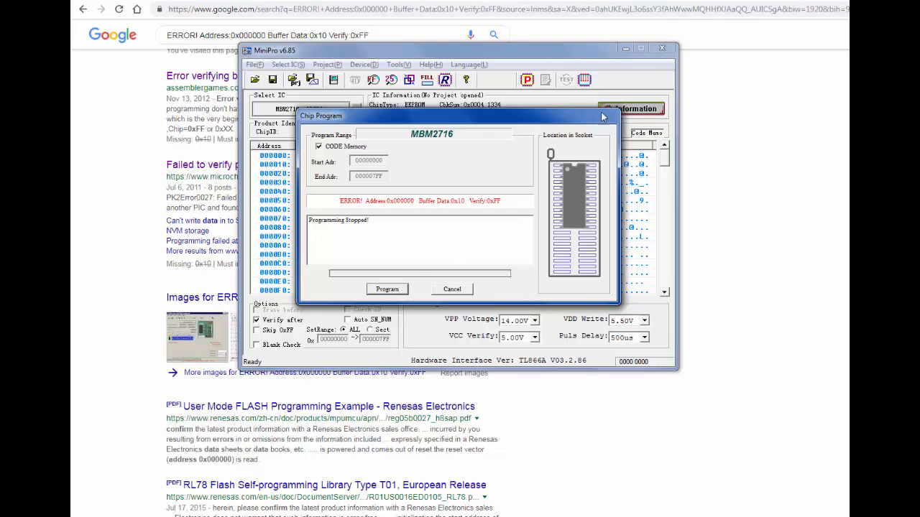
left_click(470, 288)
left_click(534, 321)
left_click(522, 368)
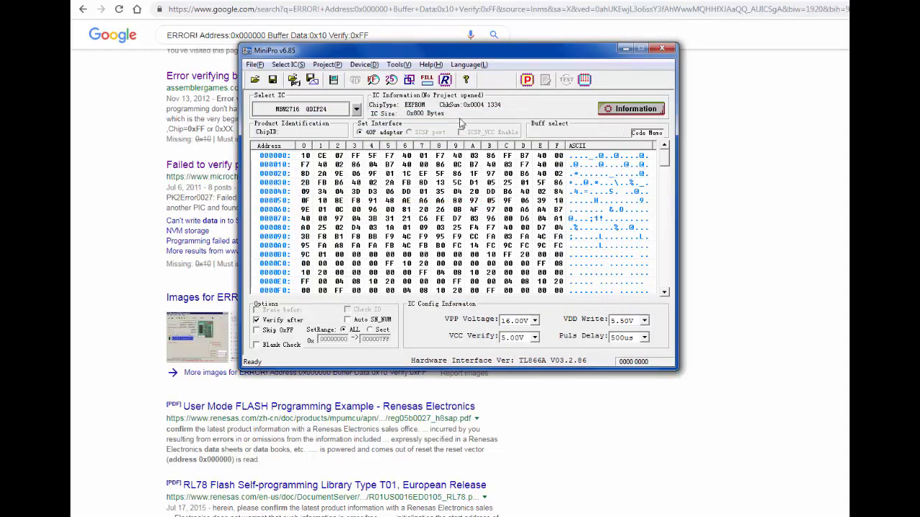
left_click(527, 81)
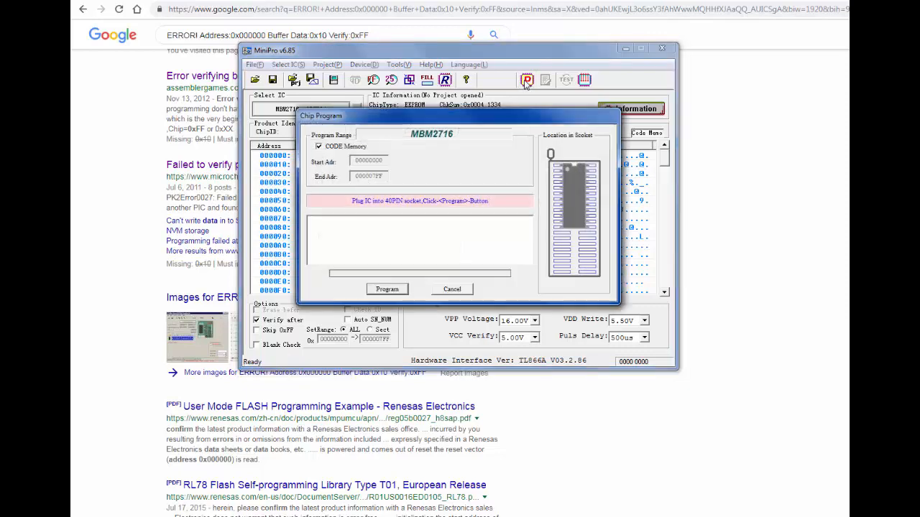
left_click(394, 290)
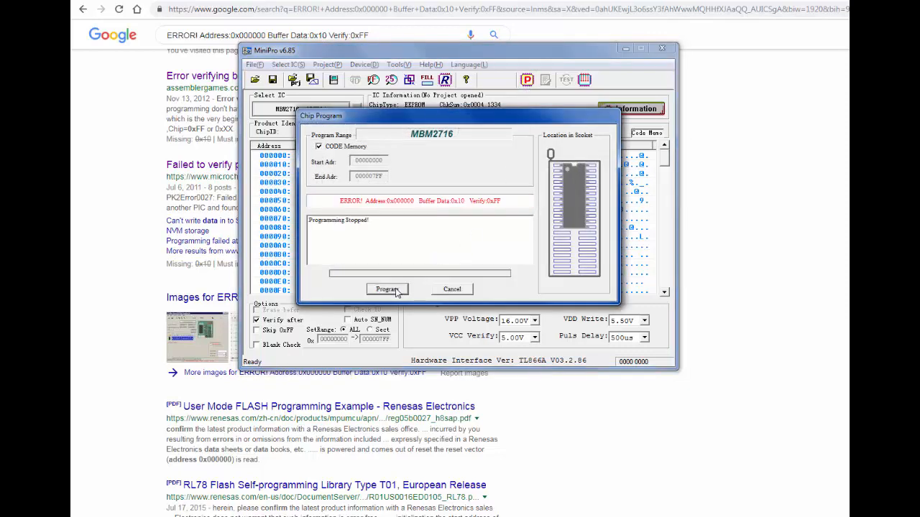
left_click(466, 290)
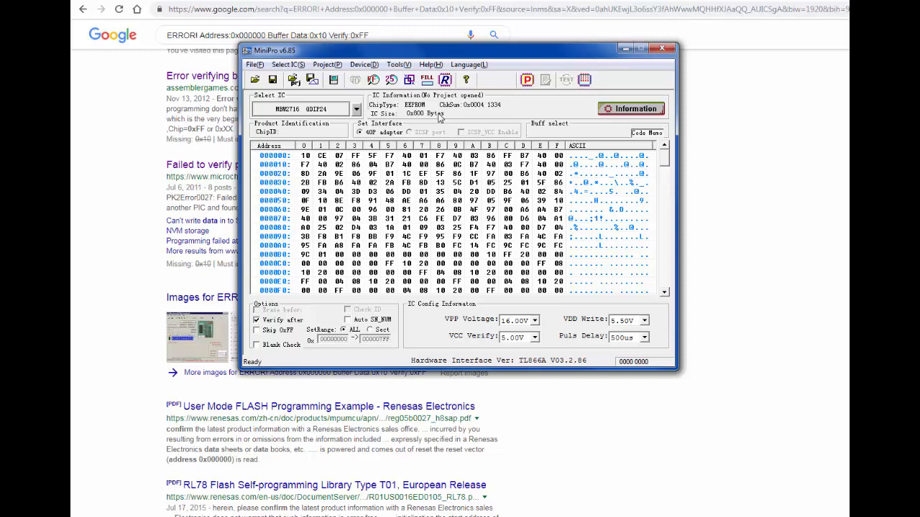
Read the MBM2716 back into the buffer, which shows FF throughout.
left_click(445, 79)
left_click(388, 289)
left_click(452, 290)
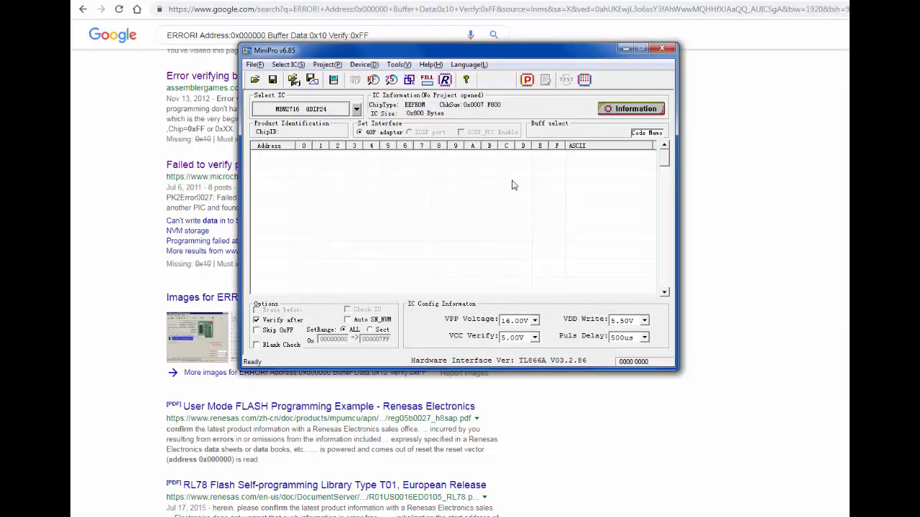
mouse_move(666, 164)
left_mouse_down()
mouse_move(665, 185)
mouse_move(665, 155)
left_mouse_up()
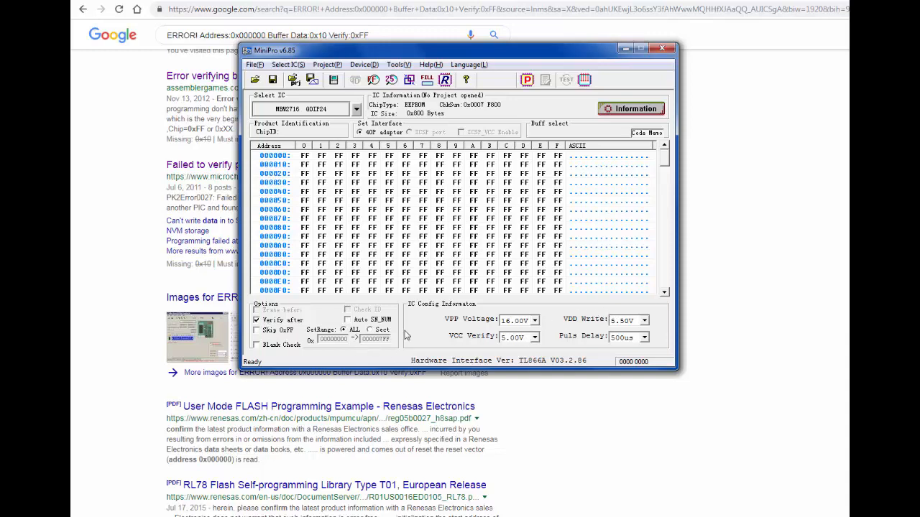
Set VPP to 12.50V, turn off verify-after, and program the MBM2716 successfully.
left_click(535, 321)
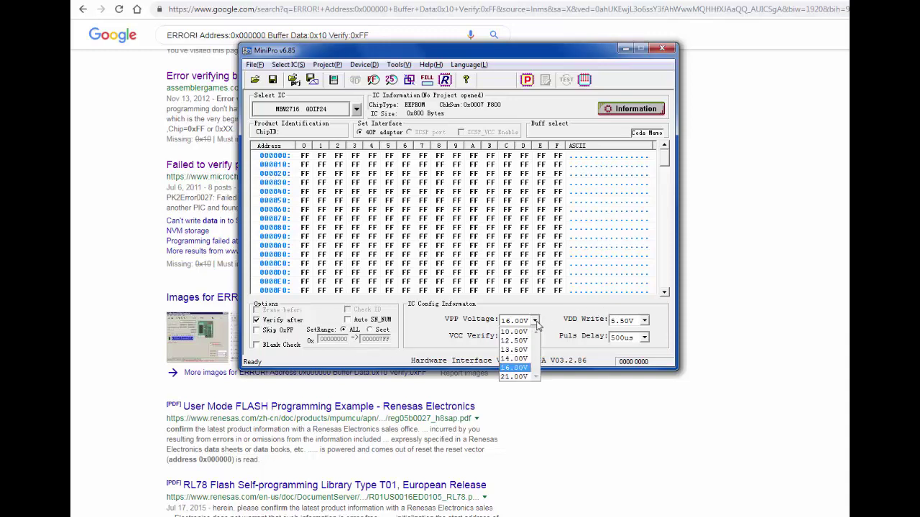
left_click(515, 342)
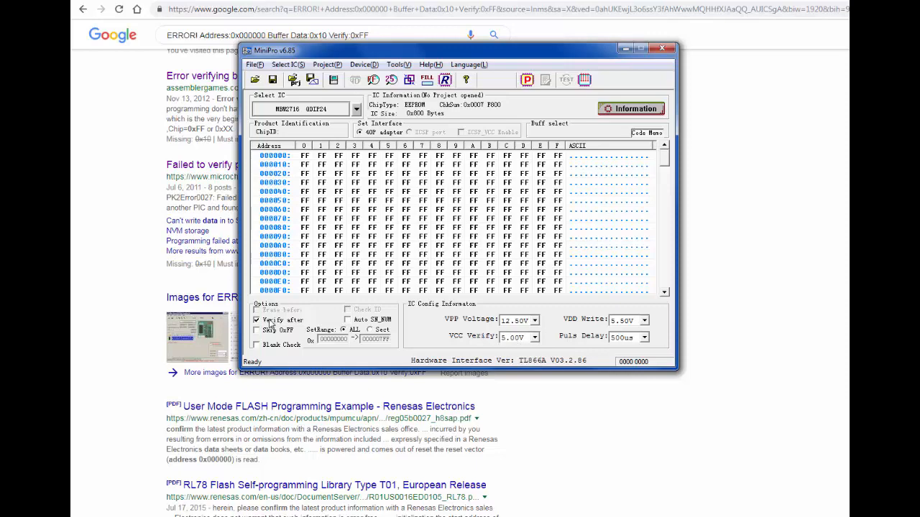
left_click(272, 322)
left_click(528, 80)
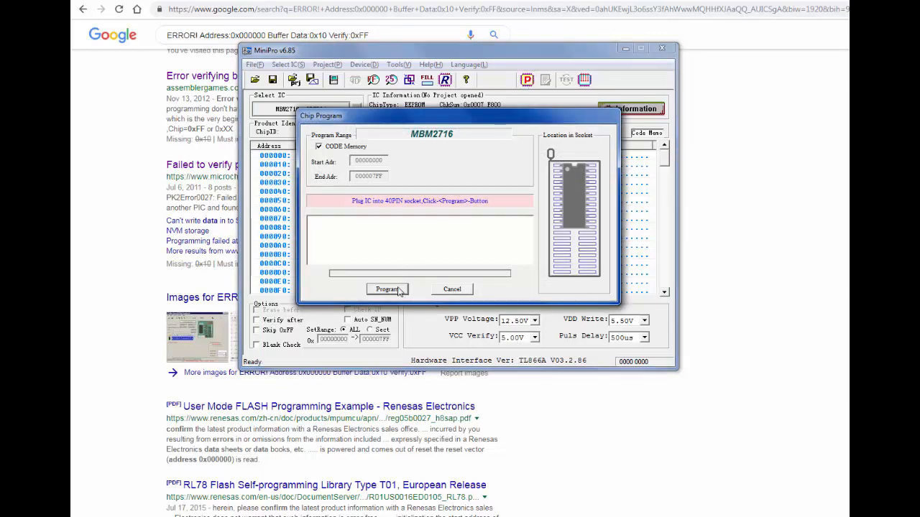
left_click(400, 291)
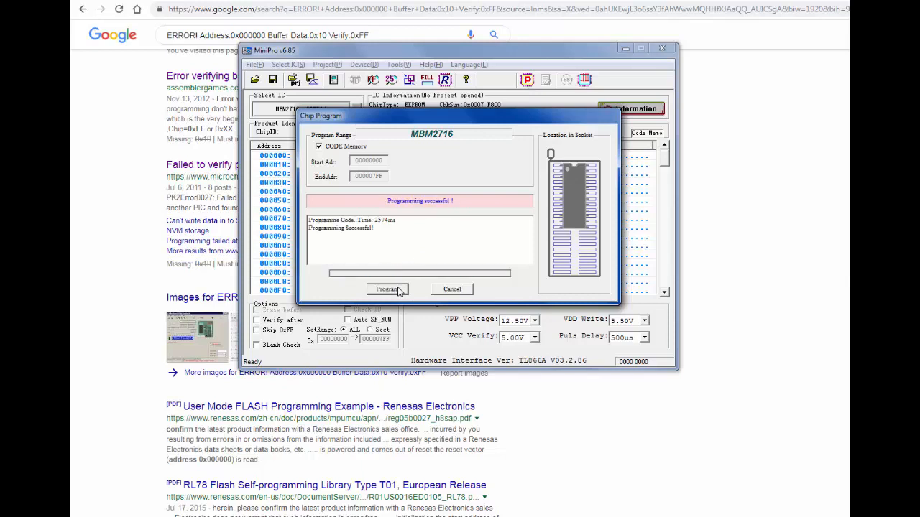
left_click(453, 290)
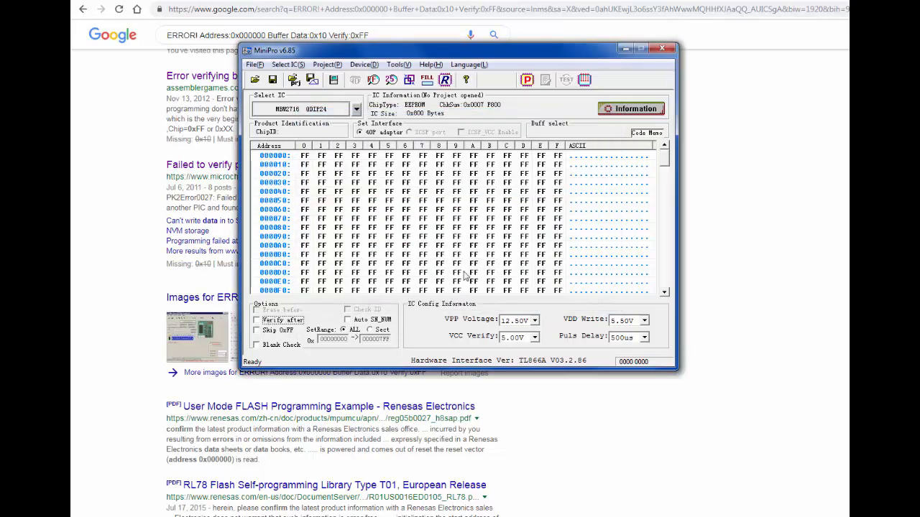
Read the MBM2716 into the buffer; every byte comes back FF.
left_click(445, 80)
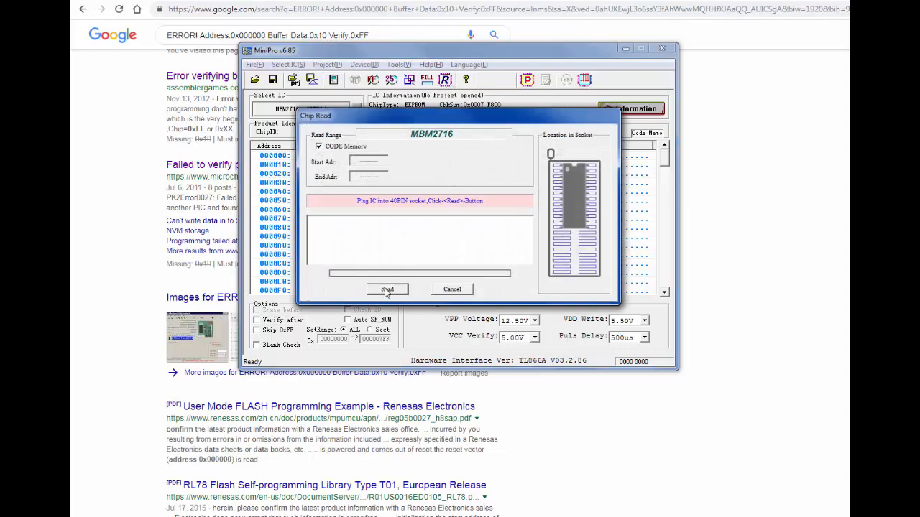
left_click(386, 290)
left_click(451, 290)
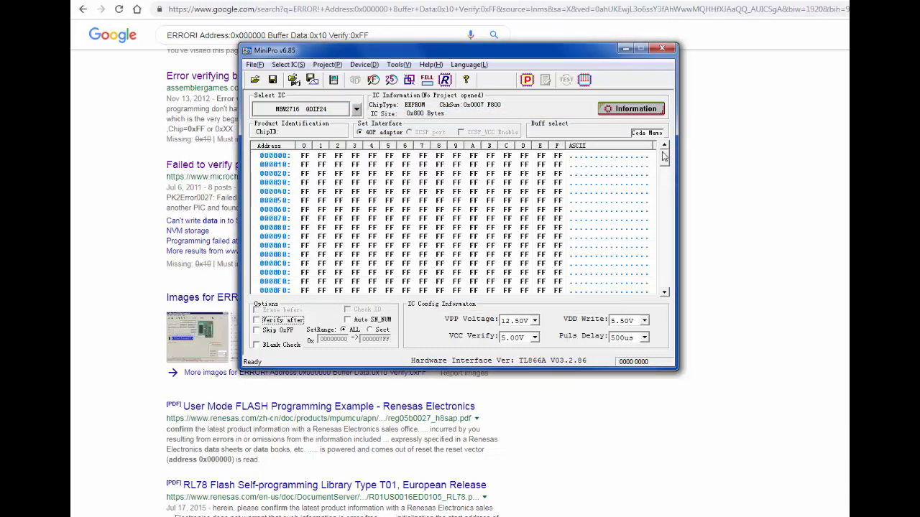
mouse_move(666, 157)
left_mouse_down()
mouse_move(668, 300)
mouse_move(675, 148)
left_mouse_up()
mouse_move(669, 158)
left_mouse_down()
mouse_move(666, 165)
mouse_move(676, 151)
left_mouse_up()
Re-enable Verify after and program the MBM2716 from the all-FF buffer.
left_click(260, 321)
left_click(527, 81)
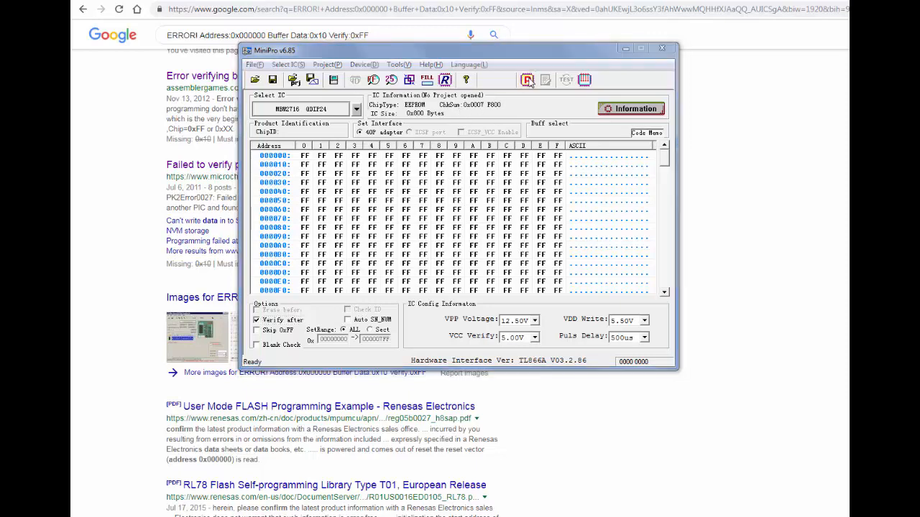
left_click(381, 290)
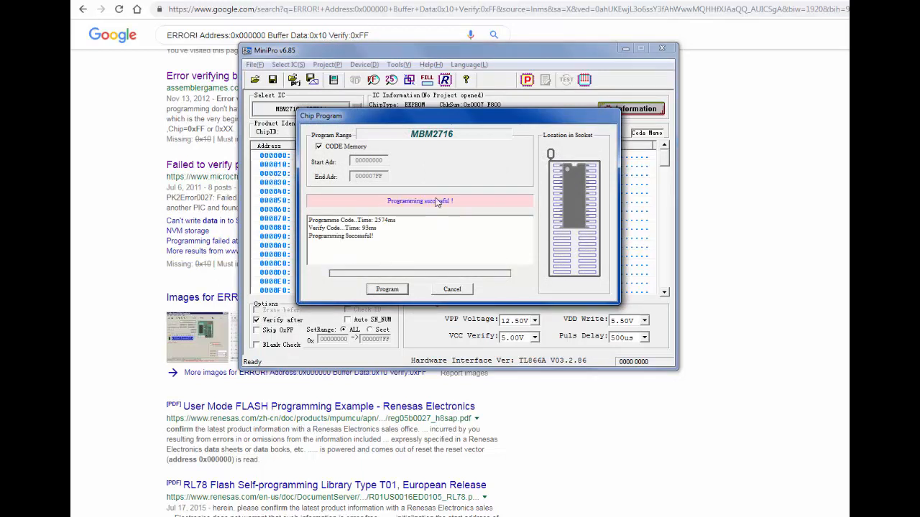
Dismiss the Chip Program results, returning to the all-FF buffer.
left_click(452, 290)
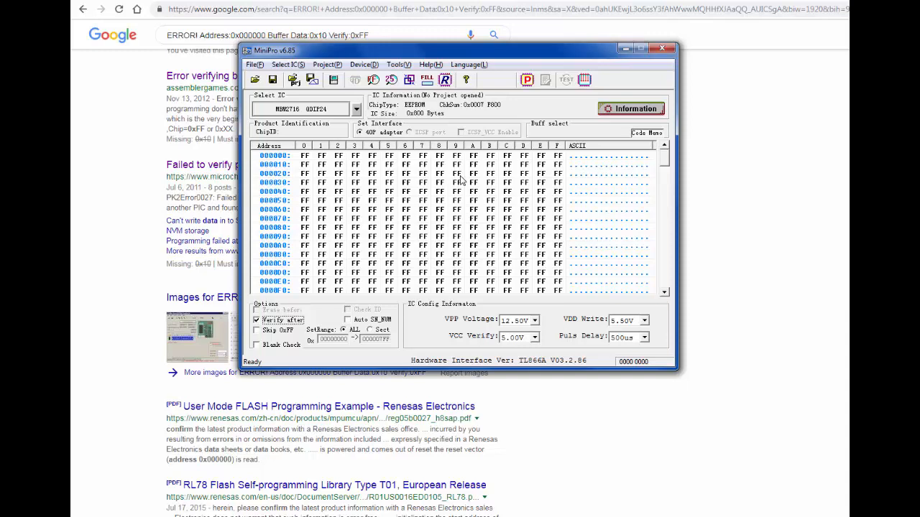
Read the chip back; only address 000000 now holds 00, checksum 0x0007 F701.
left_click(445, 80)
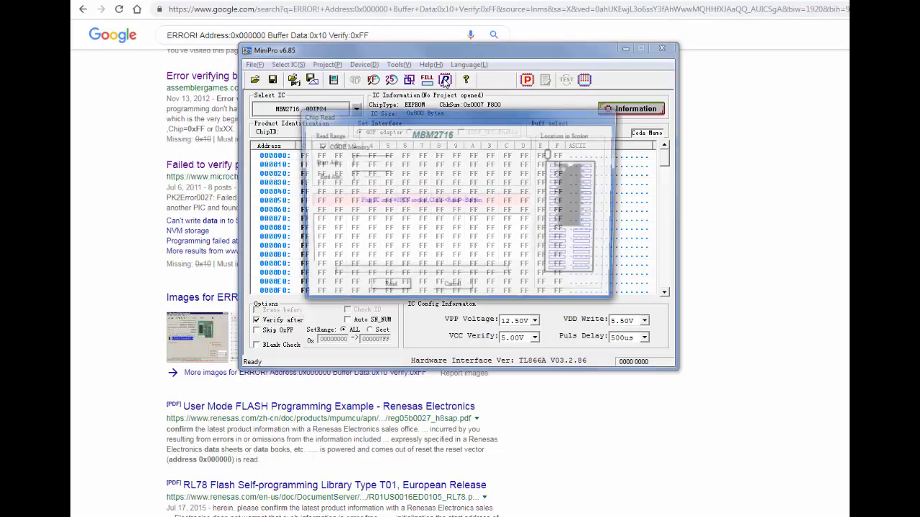
left_click(392, 290)
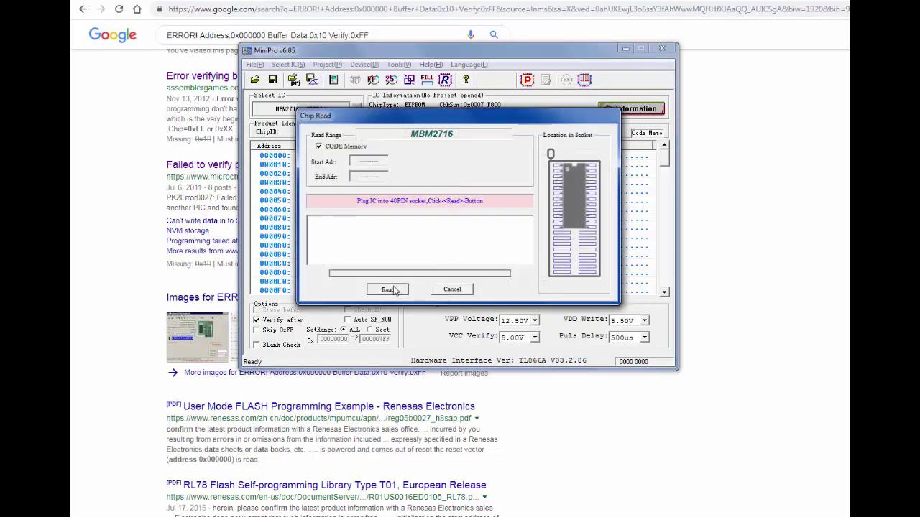
left_click(450, 290)
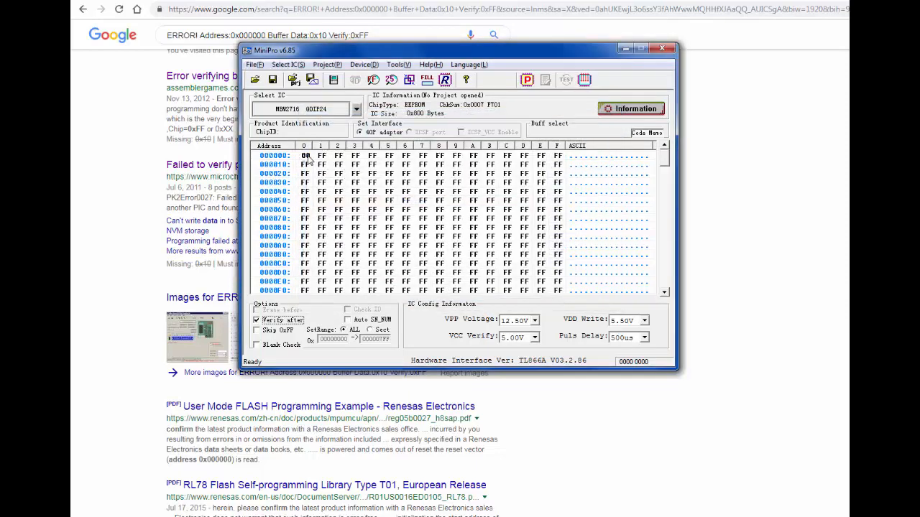
Set VPP to 21.00V, VCC Verify and VDD Write to 6.25V, leaving Puls Delay at 500us.
left_click(534, 320)
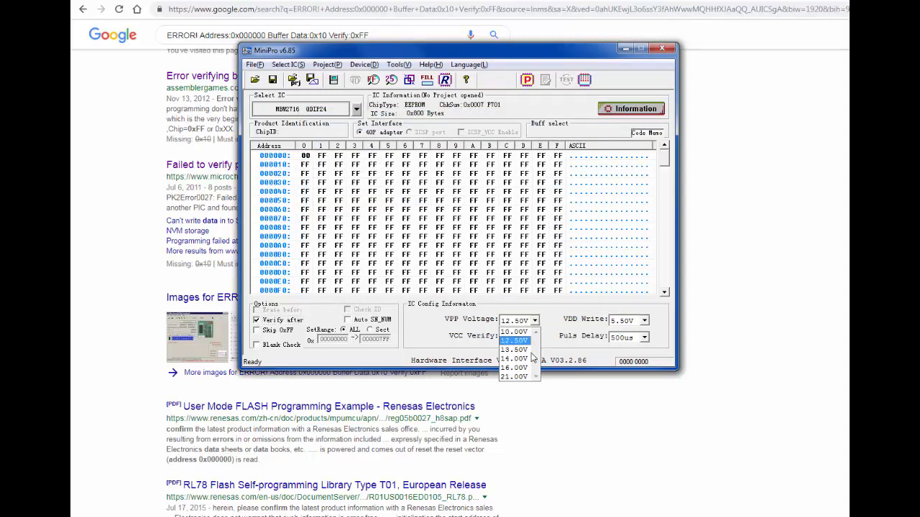
left_click(516, 376)
left_click(535, 337)
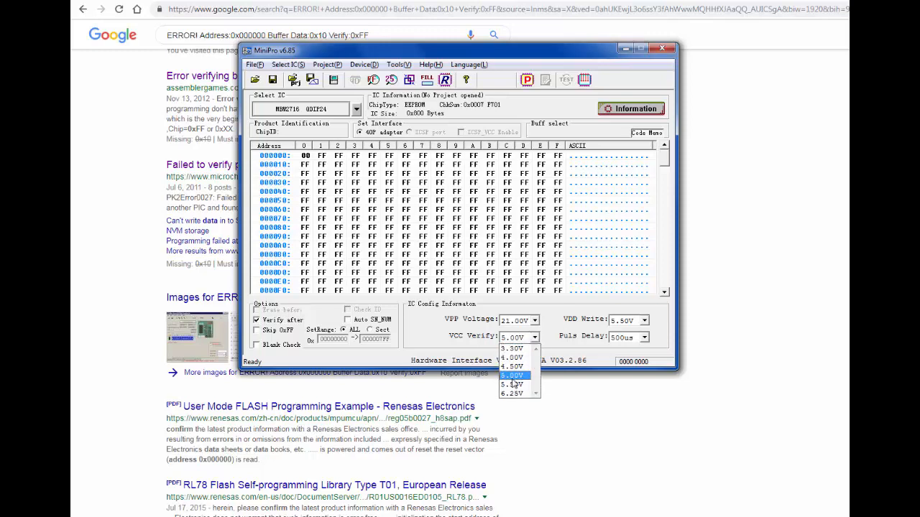
left_click(514, 364)
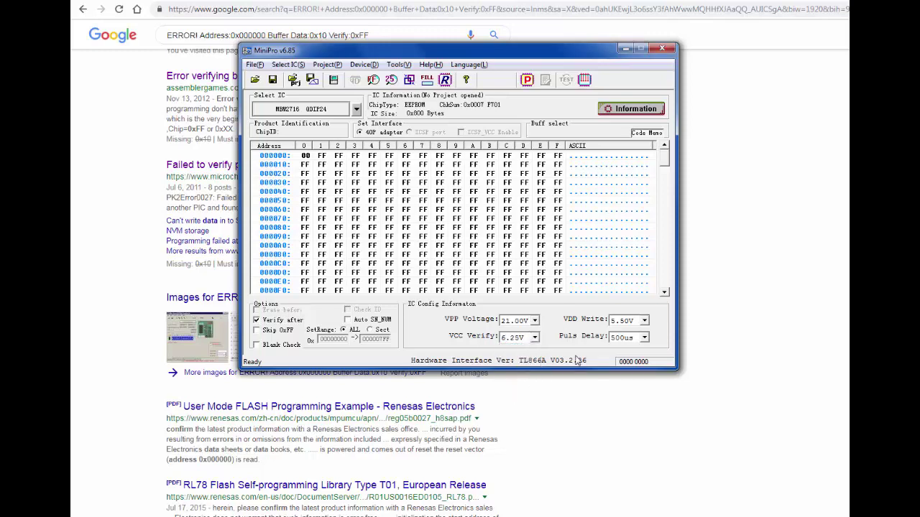
left_click(644, 321)
left_click(616, 378)
left_click(644, 338)
left_click(535, 337)
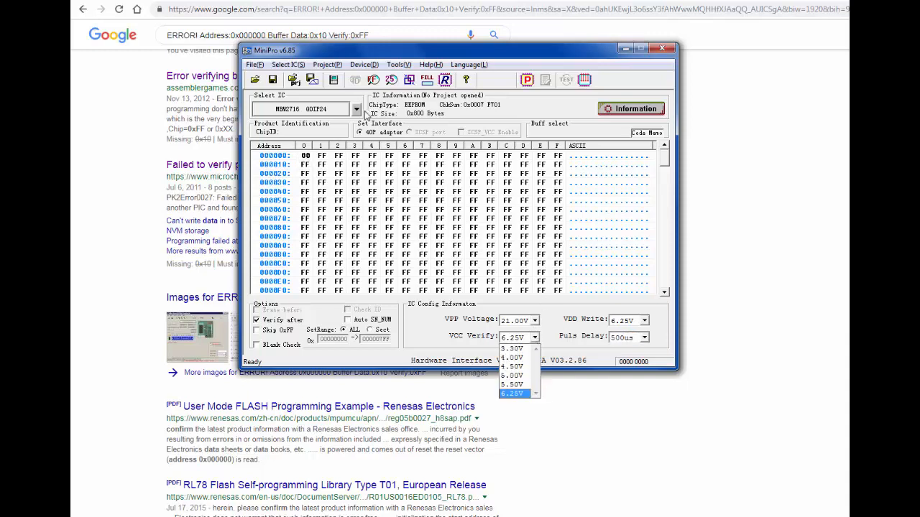
left_click(359, 113)
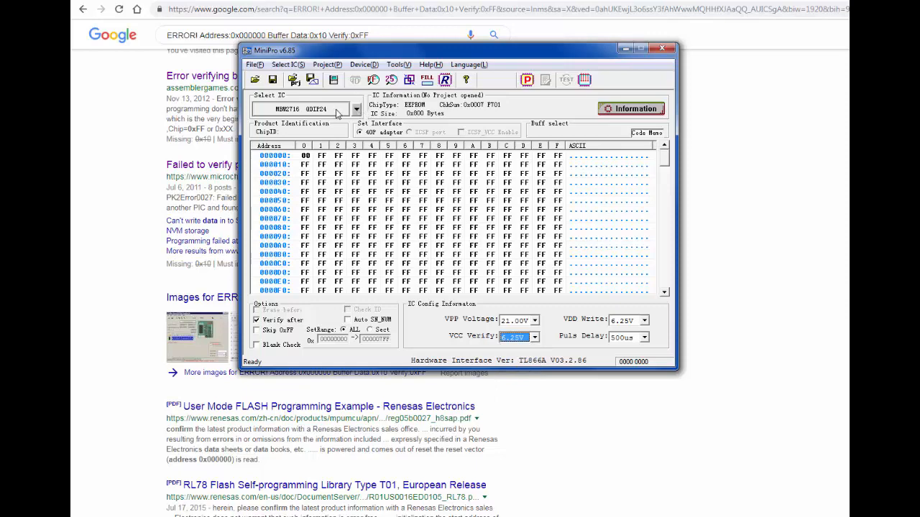
left_click(356, 110)
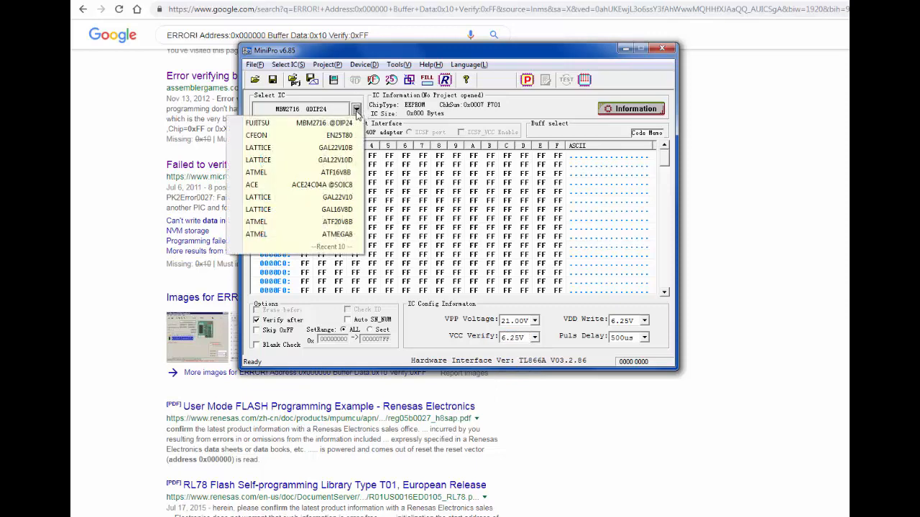
left_click(356, 111)
left_click(329, 110)
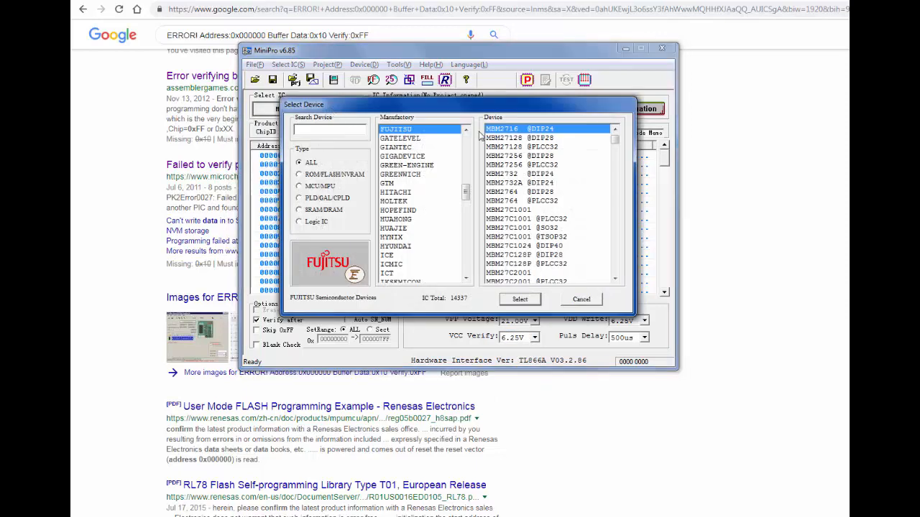
left_click(529, 138)
left_click(535, 129)
left_click(527, 299)
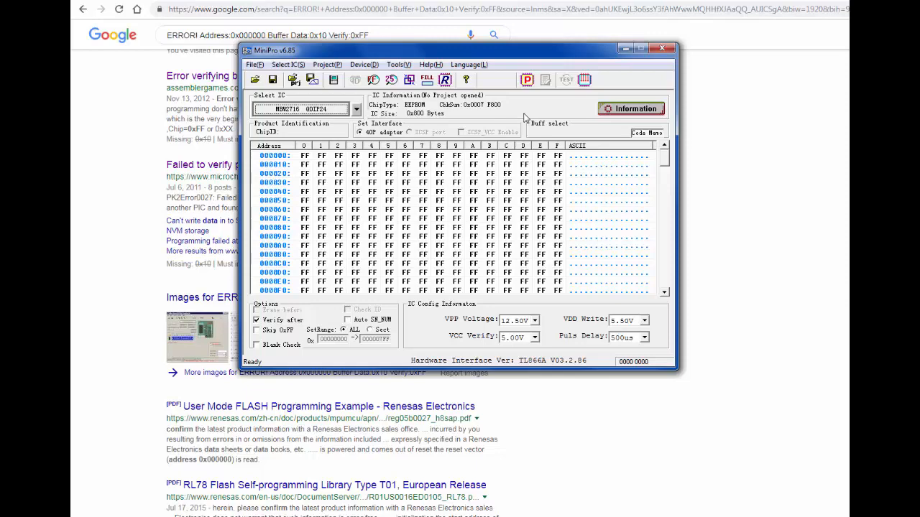
Load light2.bin into the buffer with default load options (checksum 0x0004 1334).
left_click(255, 65)
left_click(217, 80)
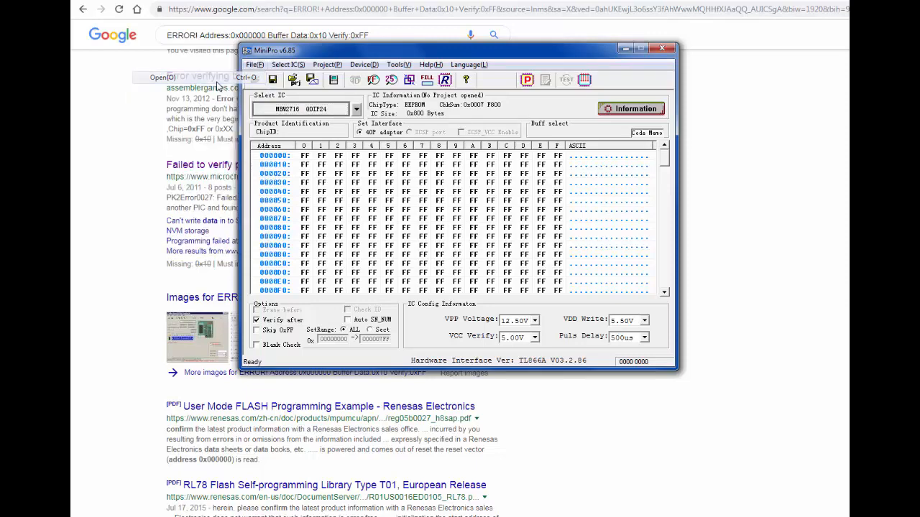
left_click(433, 194)
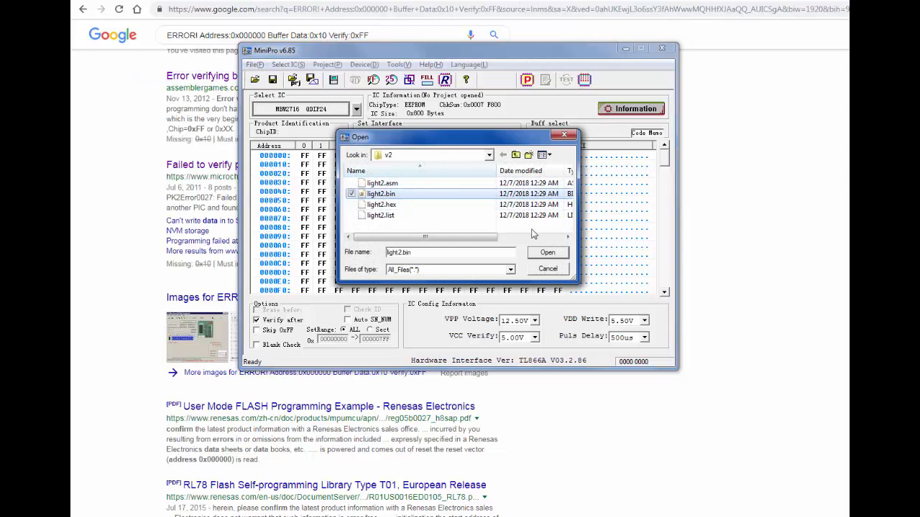
left_click(548, 254)
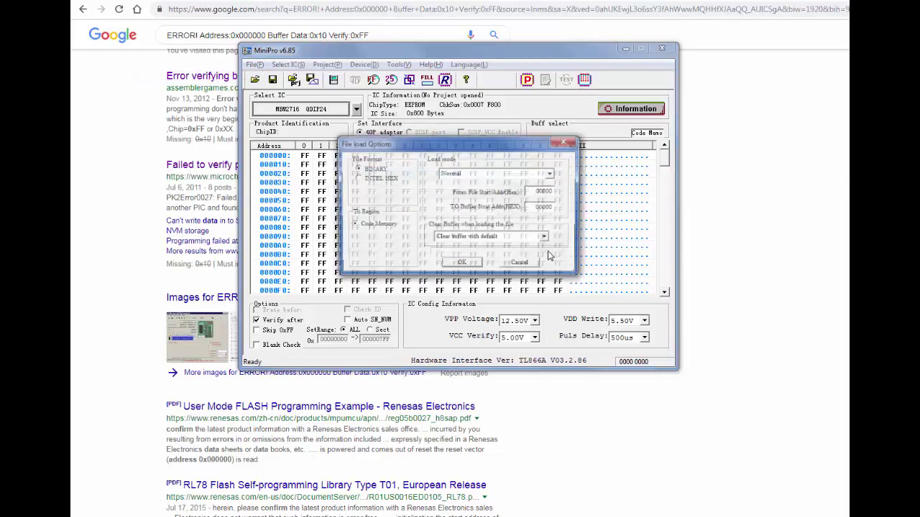
left_click(467, 263)
left_click_drag(664, 159, 665, 291)
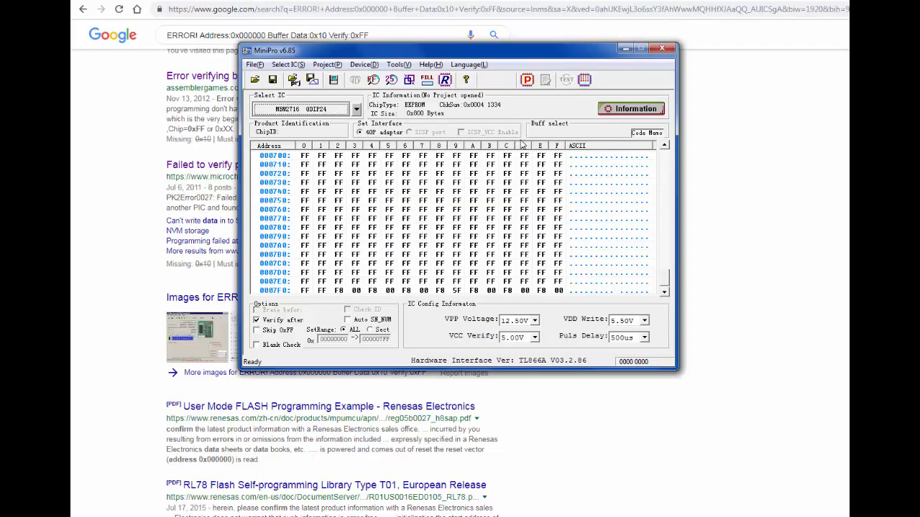
Read the EPROM again; buffer shows FF everywhere except 00 at 000000.
left_click(445, 80)
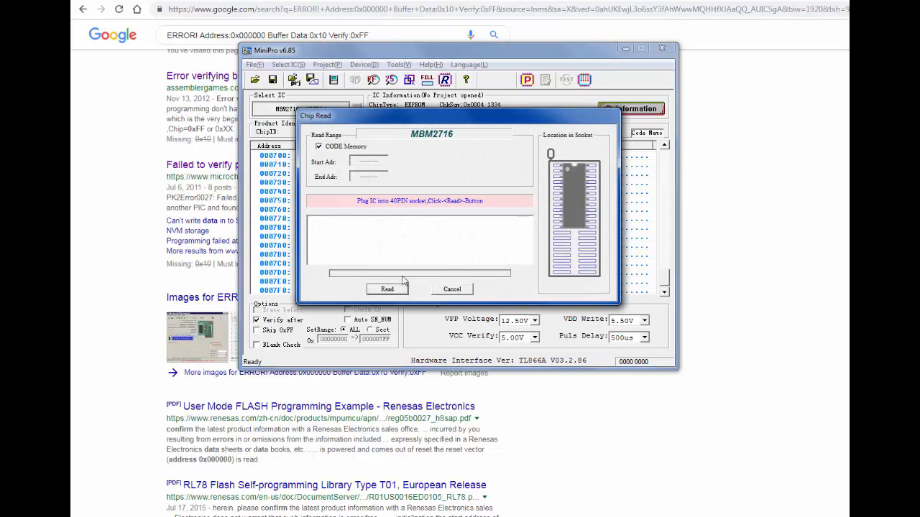
left_click(399, 286)
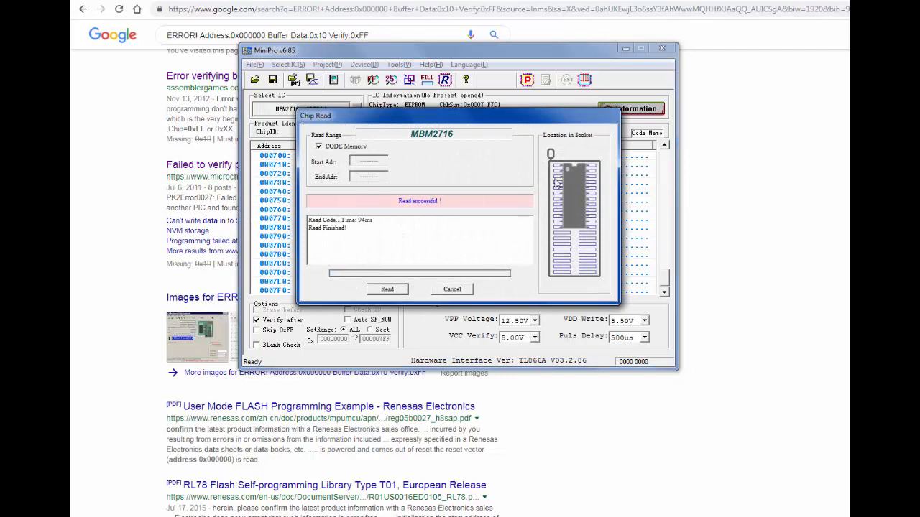
left_click(447, 291)
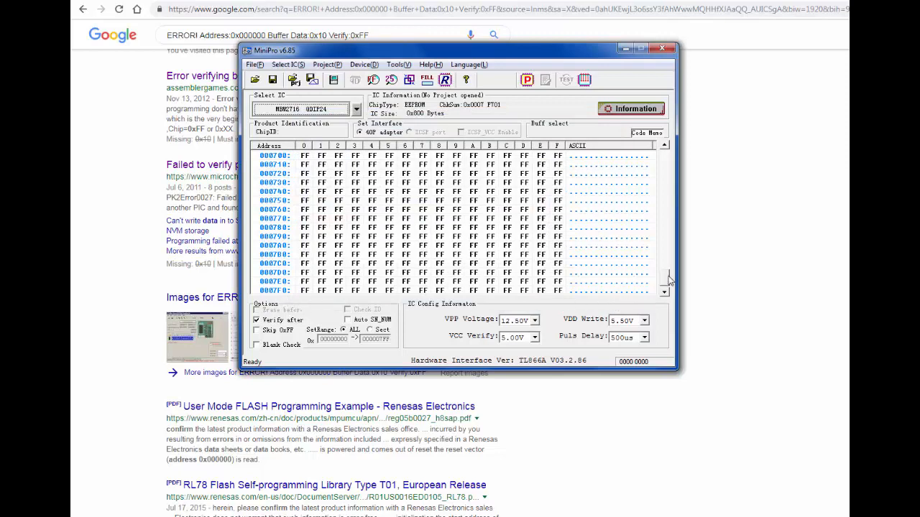
left_click_drag(665, 281, 671, 154)
Choose light2.bin again from the File Open dialog.
left_click(254, 66)
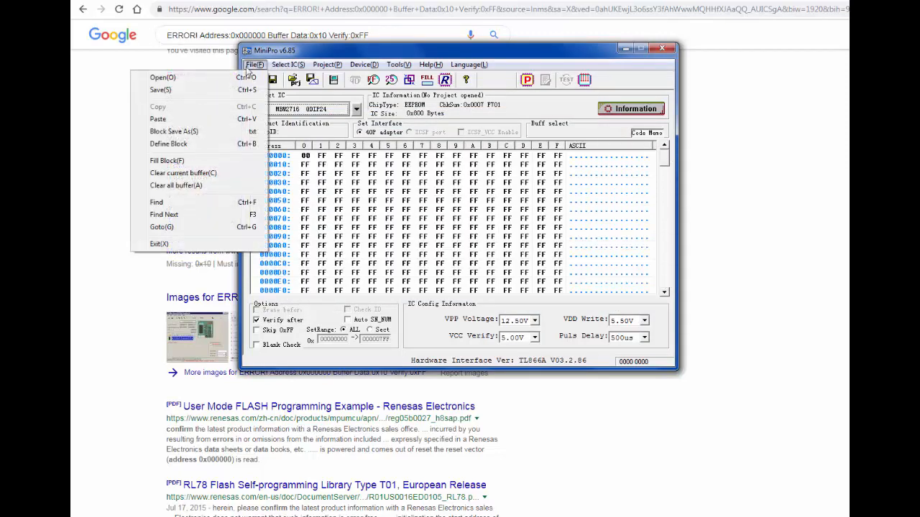
left_click(165, 82)
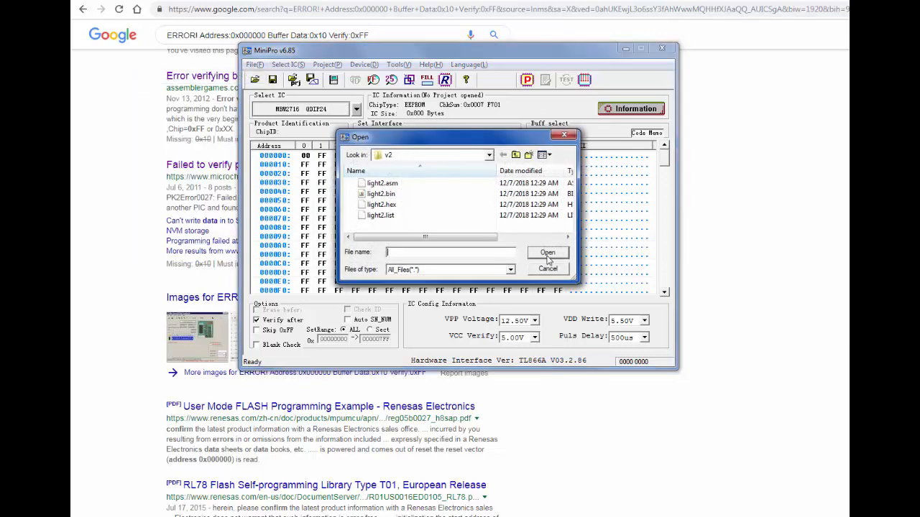
left_click(392, 194)
left_click(545, 254)
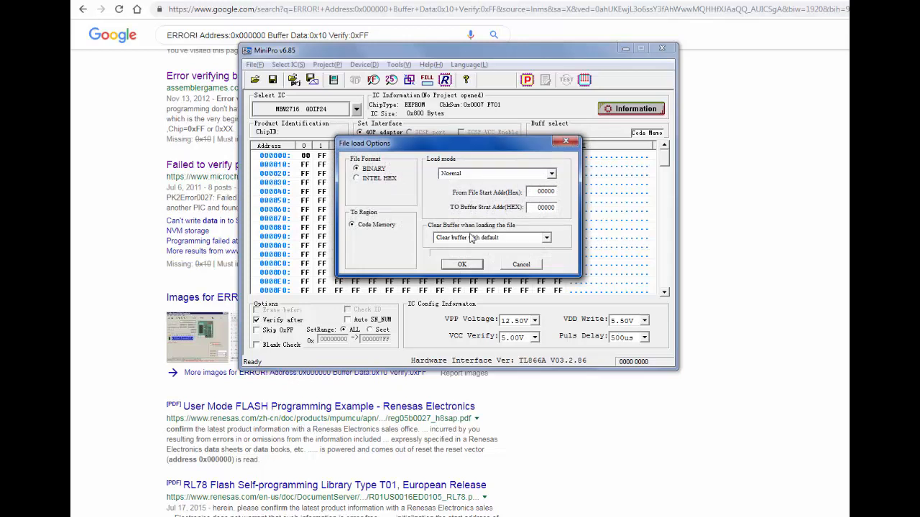
Keep Clear buffer with default in File load Options and load light2.bin.
left_click(469, 240)
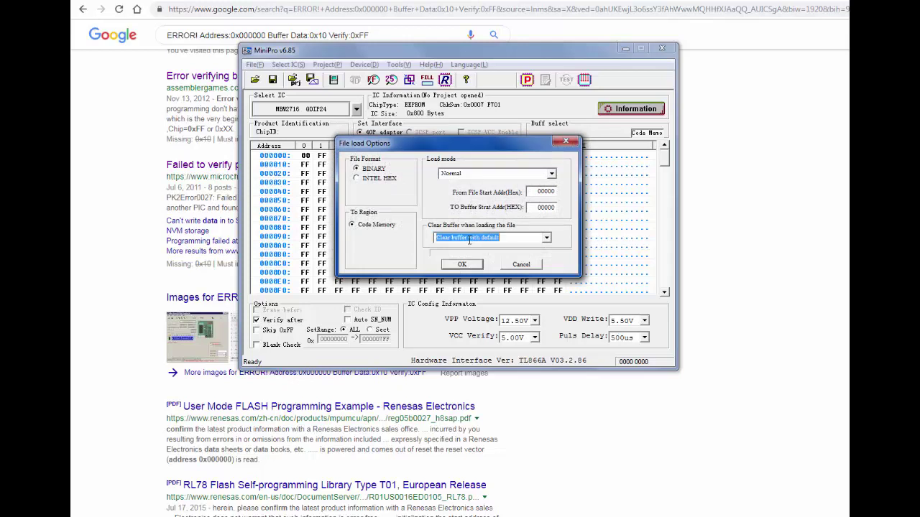
left_click(547, 239)
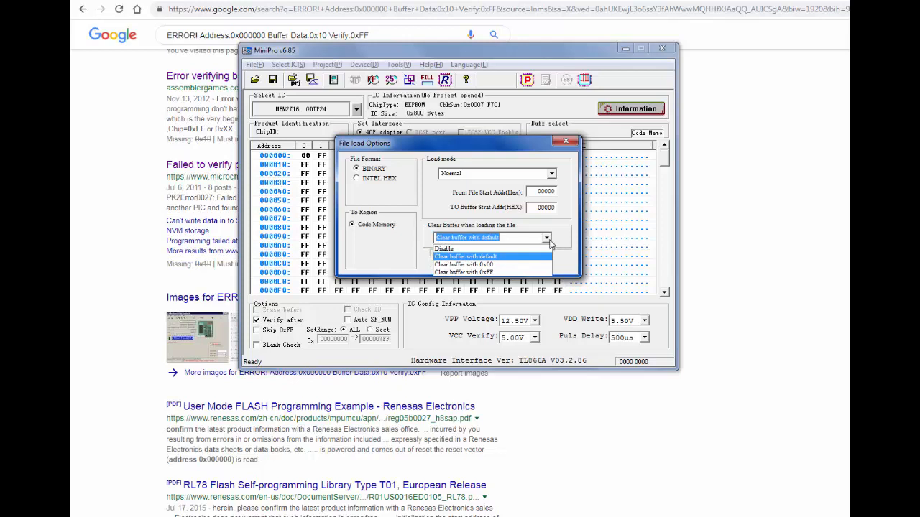
left_click(550, 245)
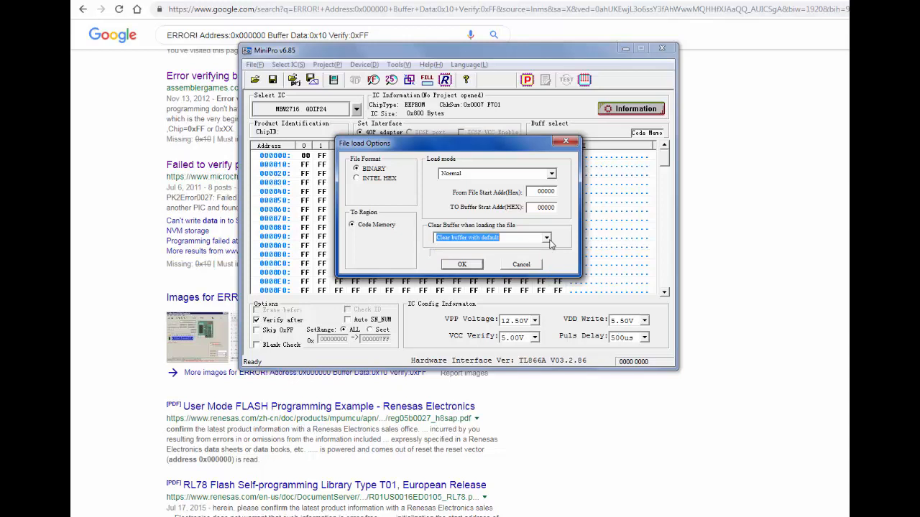
left_click(462, 265)
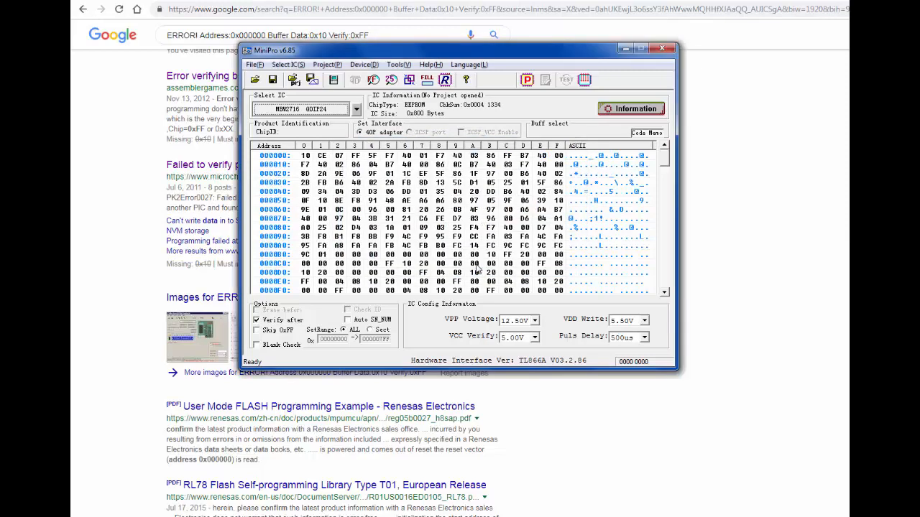
Program the EPROM with light2.bin; it fails verification at address 000000.
left_click(526, 80)
left_click(393, 289)
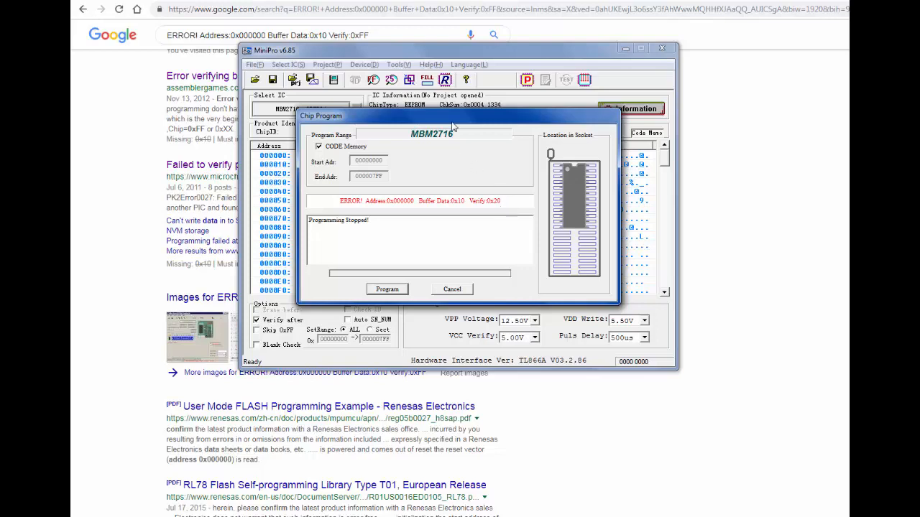
mouse_move(456, 117)
left_mouse_down()
mouse_move(414, 213)
mouse_move(464, 111)
left_mouse_up()
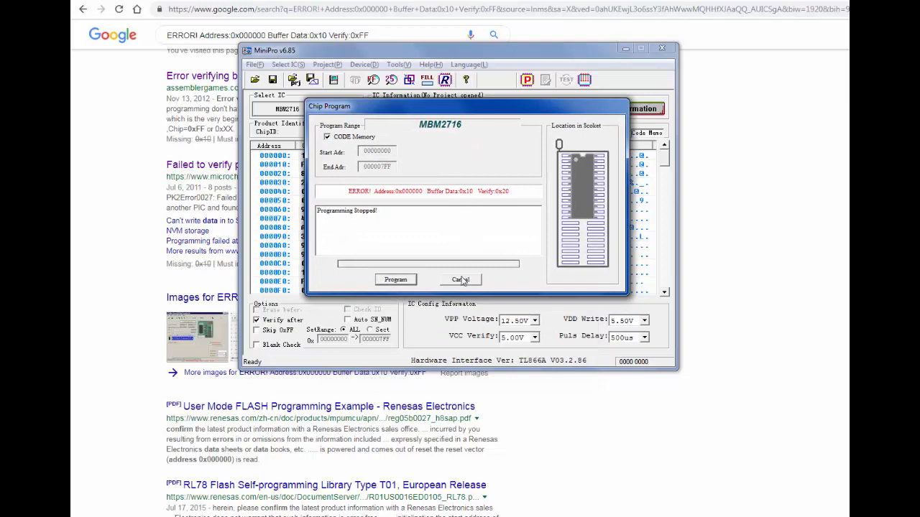
left_click(461, 280)
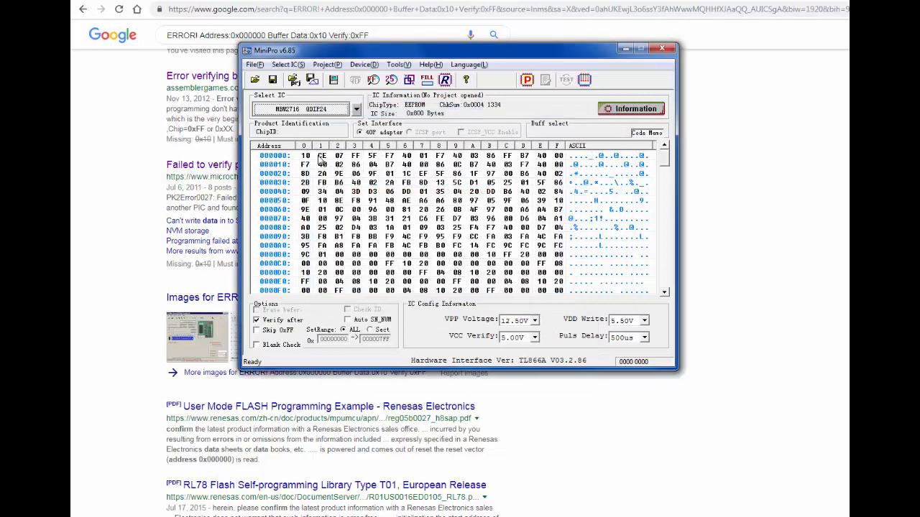
Read the MBM2716 into the buffer and inspect the 00 byte at address 000000.
left_click(446, 80)
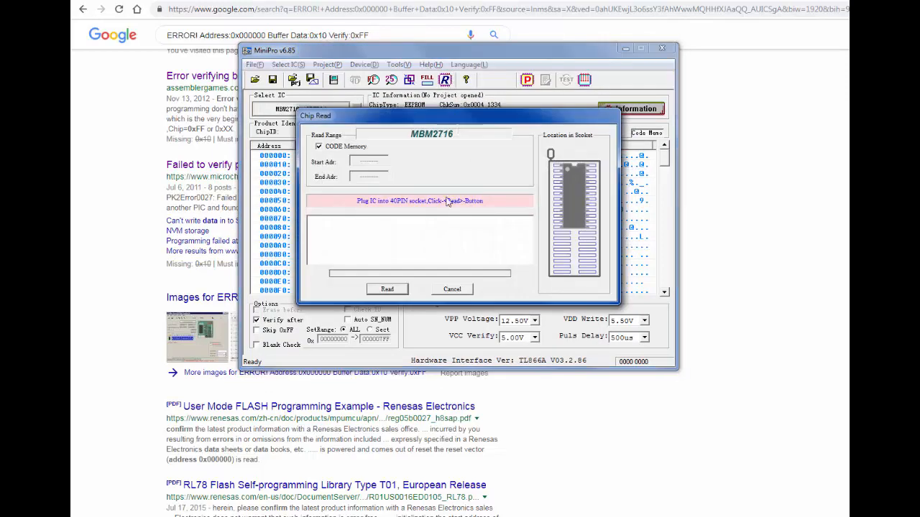
left_click(388, 289)
left_click(450, 290)
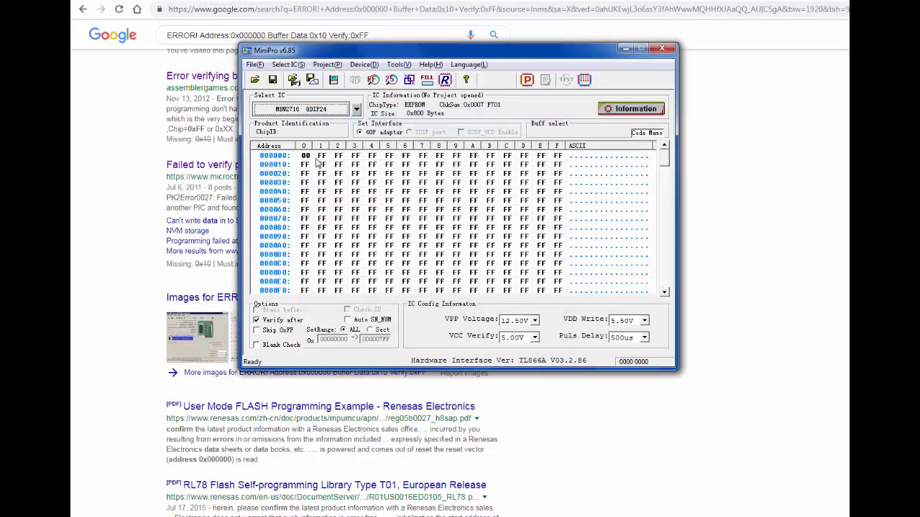
mouse_move(665, 159)
left_mouse_down()
mouse_move(667, 276)
mouse_move(668, 156)
left_mouse_up()
left_click(305, 157)
left_click(307, 161)
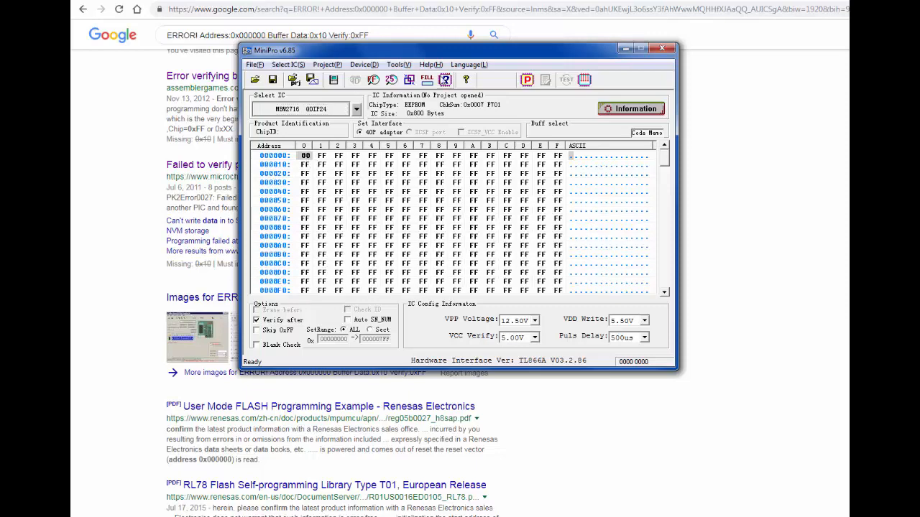
Repeat the chip read and select the byte at 000000 again, still showing 00.
left_click(444, 80)
left_click(391, 290)
left_click(441, 291)
left_click(306, 158)
Back out of Fill Block and select byte 000000 to change it from 00 to FF.
right_click(308, 161)
key("f")
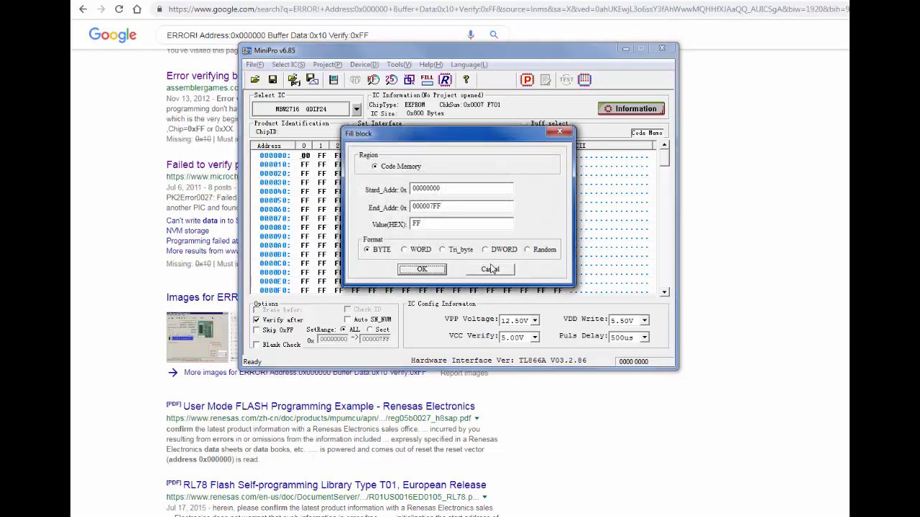
left_click(422, 270)
left_click(307, 157)
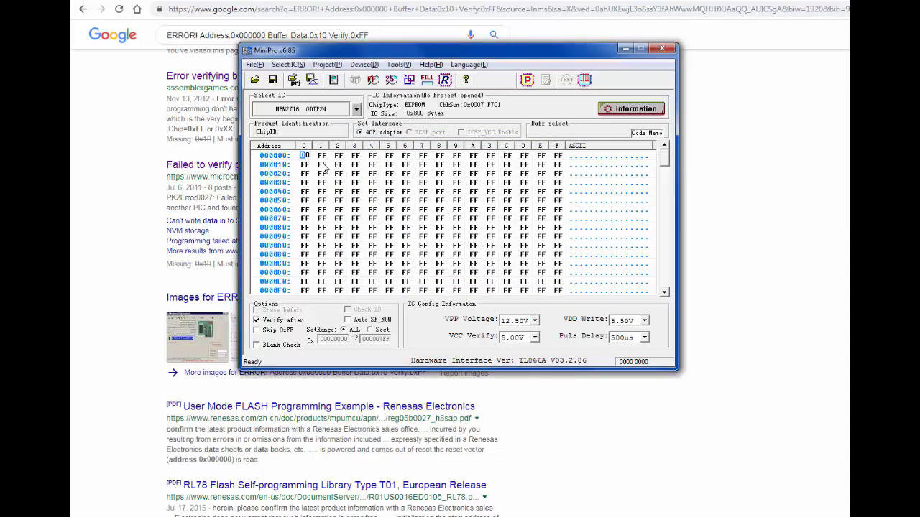
type("FF")
Program the all-FF buffer onto the chip, which fails verify reading 0x20.
left_click(527, 80)
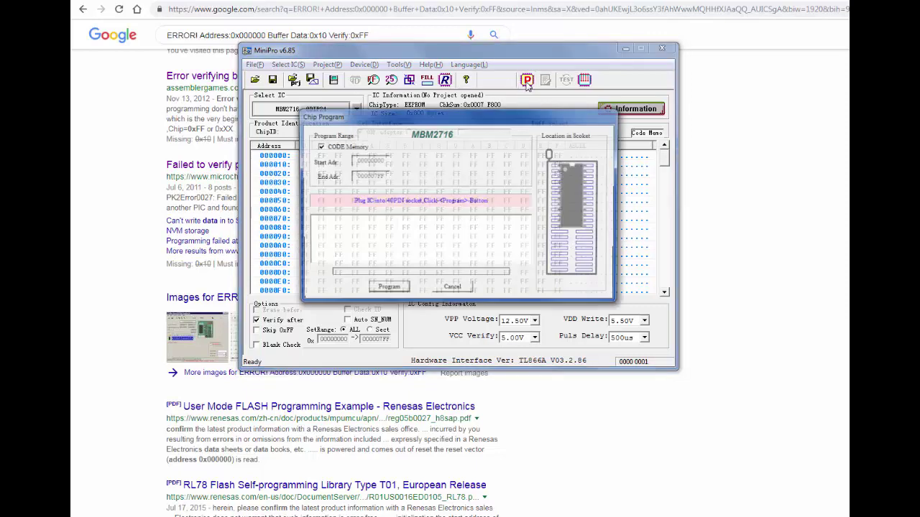
left_click(392, 291)
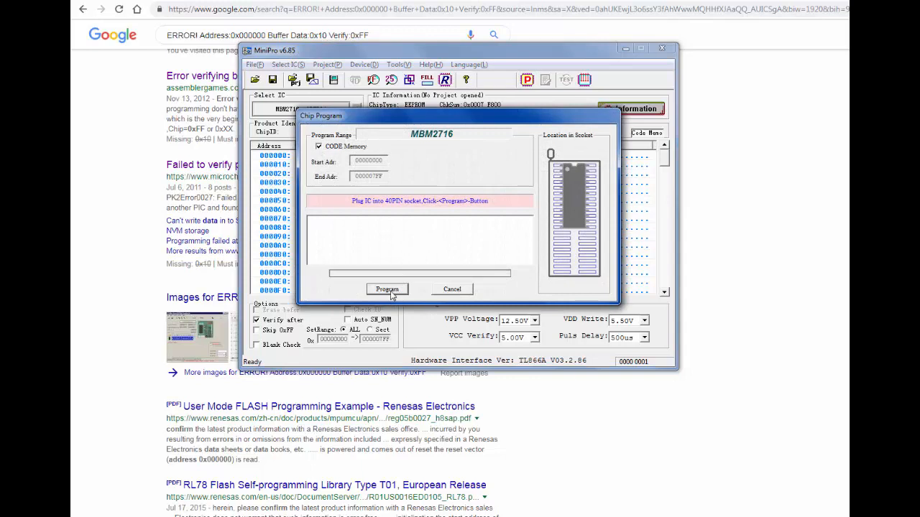
left_click(387, 289)
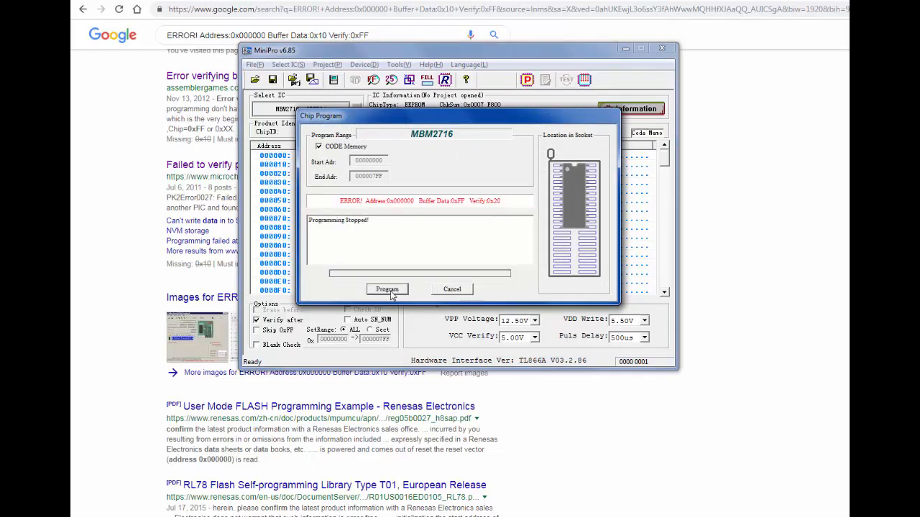
left_click(452, 290)
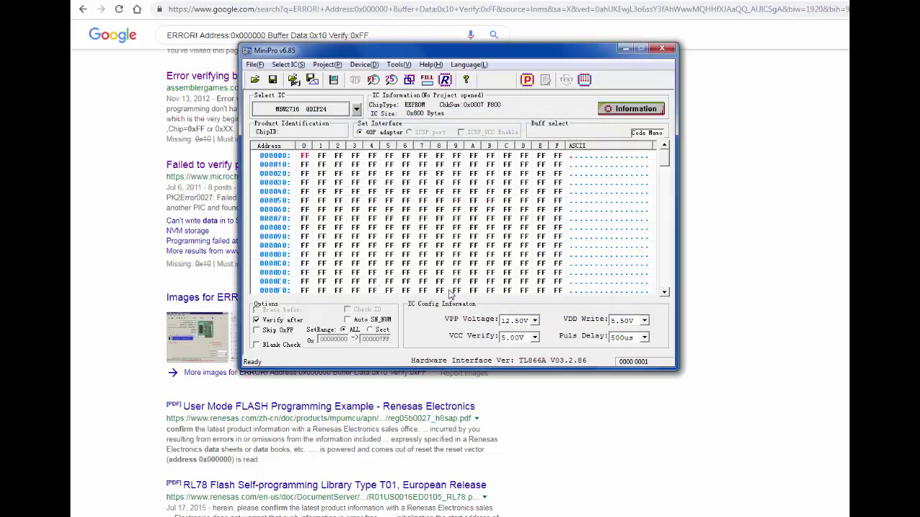
Read the chip back; the buffer again shows 00 at 000000 and FF elsewhere.
left_click(446, 80)
left_click(387, 291)
left_click(436, 290)
Load light2.bin into the buffer as a binary file (checksum 0x0004 1334).
left_click(255, 65)
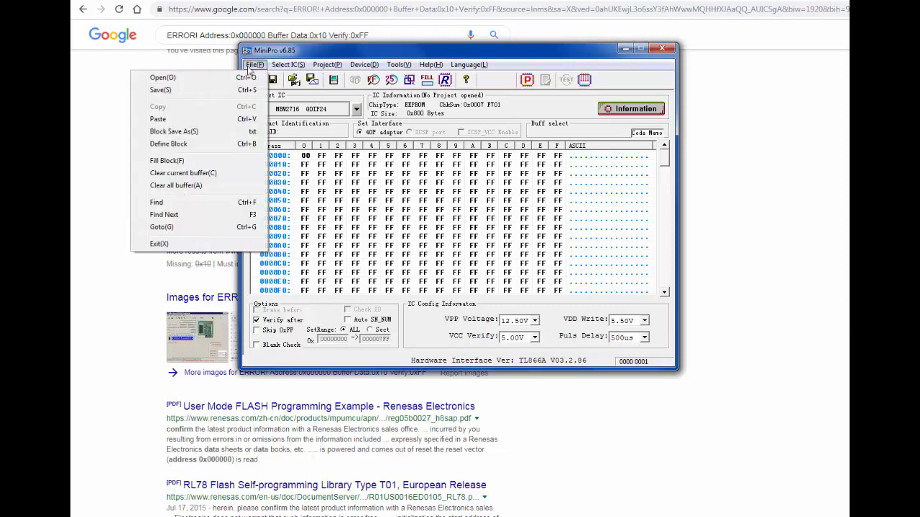
left_click(209, 77)
left_click(399, 194)
left_click(540, 253)
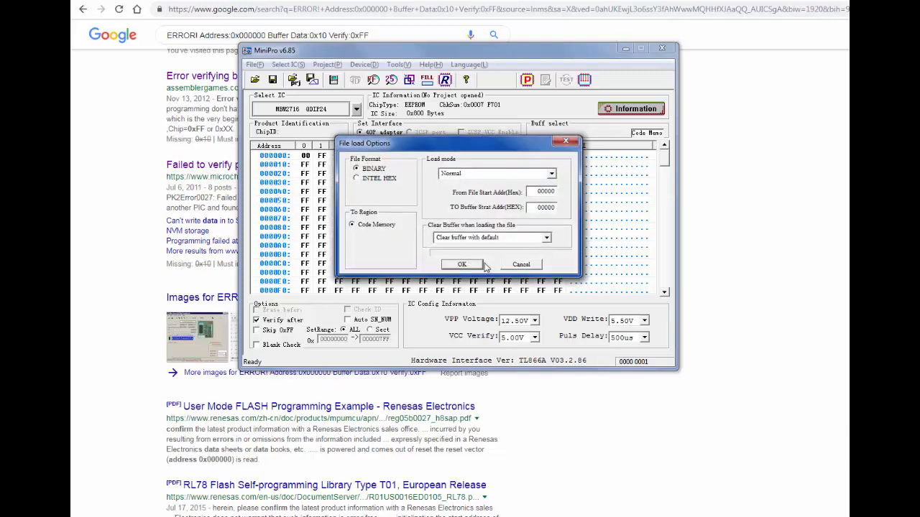
left_click(462, 265)
Raise the VPP programming voltage from 12.50V to 21.00V.
left_click(534, 321)
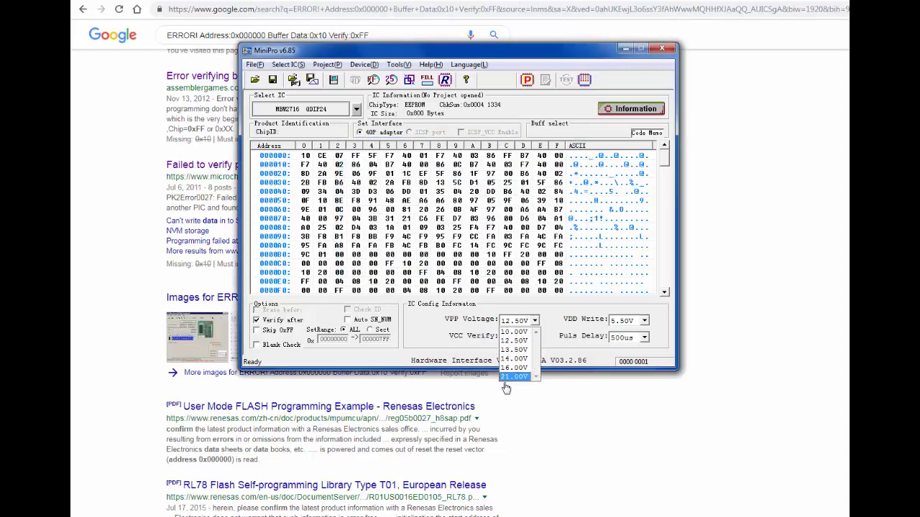
left_click(511, 385)
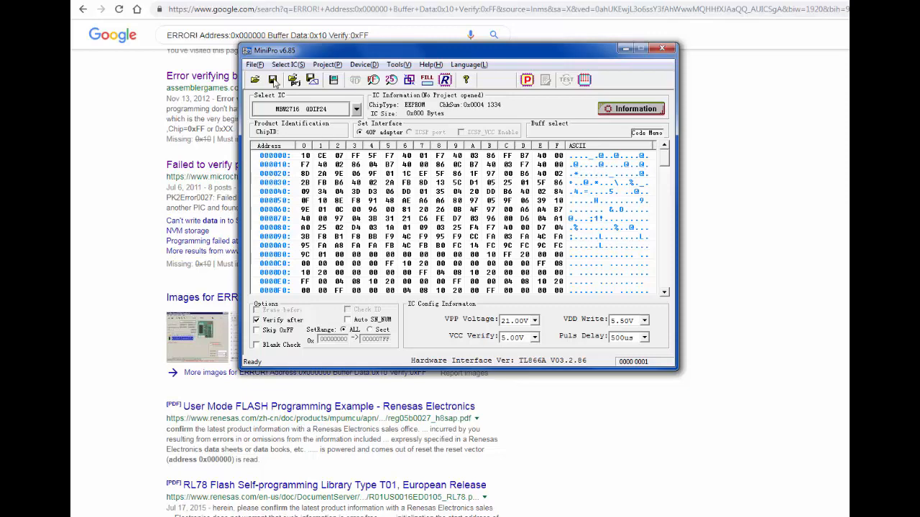
Program light2.bin onto the chip; verify fails at address 000000.
left_click(526, 80)
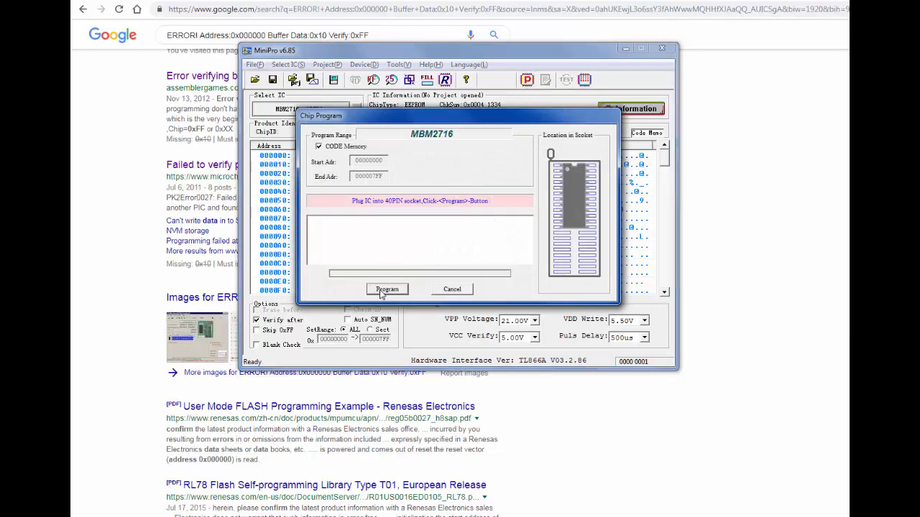
left_click(381, 290)
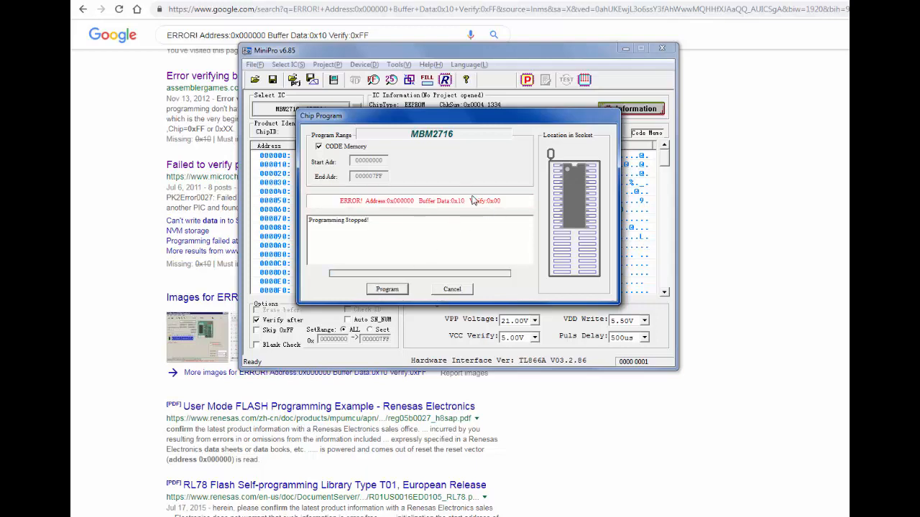
left_click(453, 290)
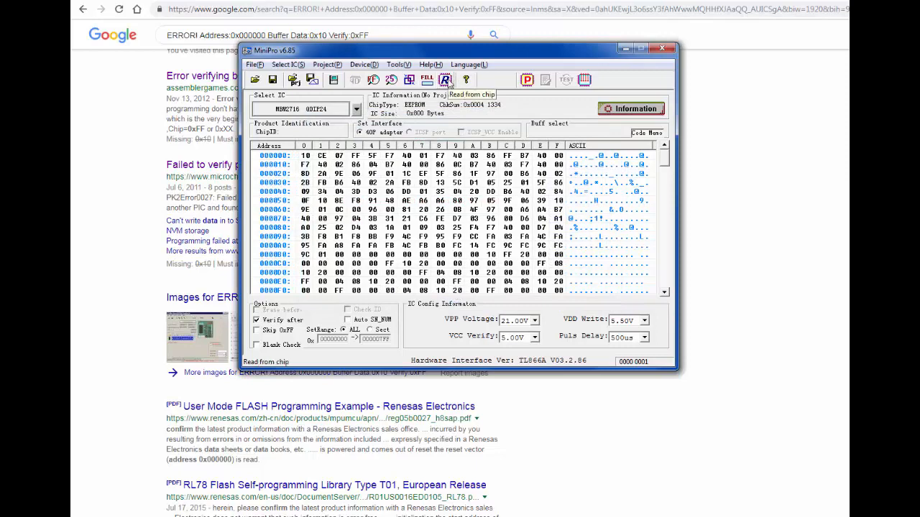
Read the chip back twice; the second read triggers over-current protection.
left_click(445, 81)
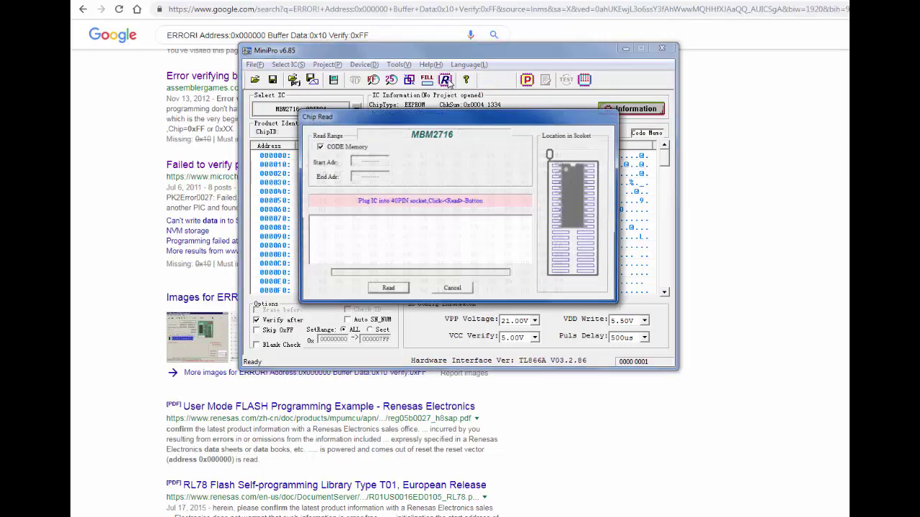
left_click(381, 291)
left_click(452, 289)
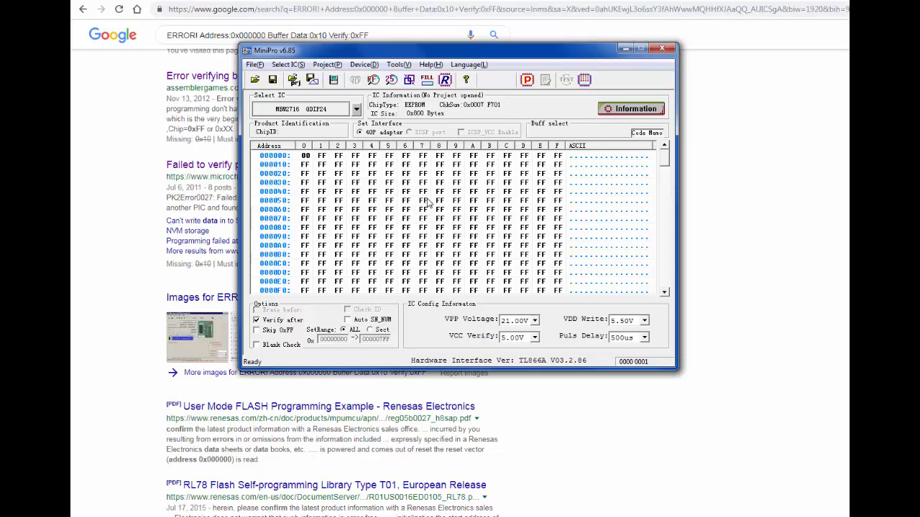
left_click(445, 79)
left_click(388, 289)
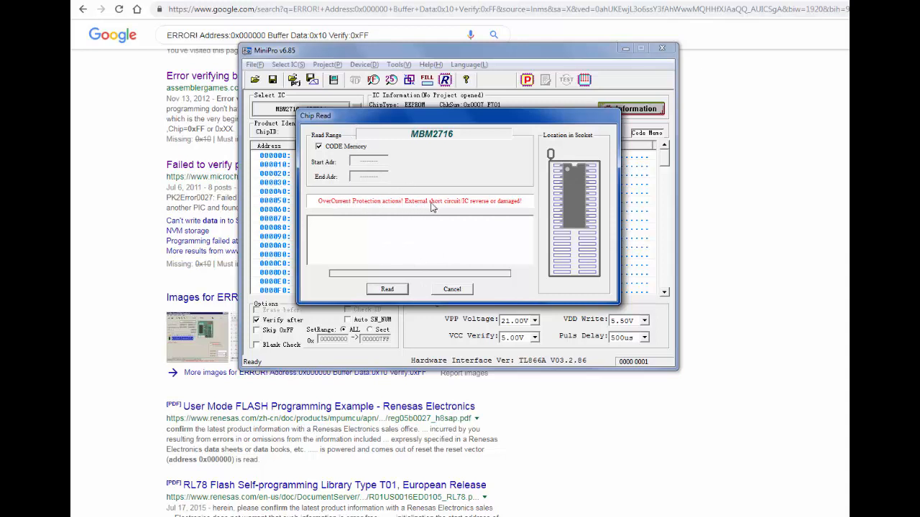
left_click(452, 290)
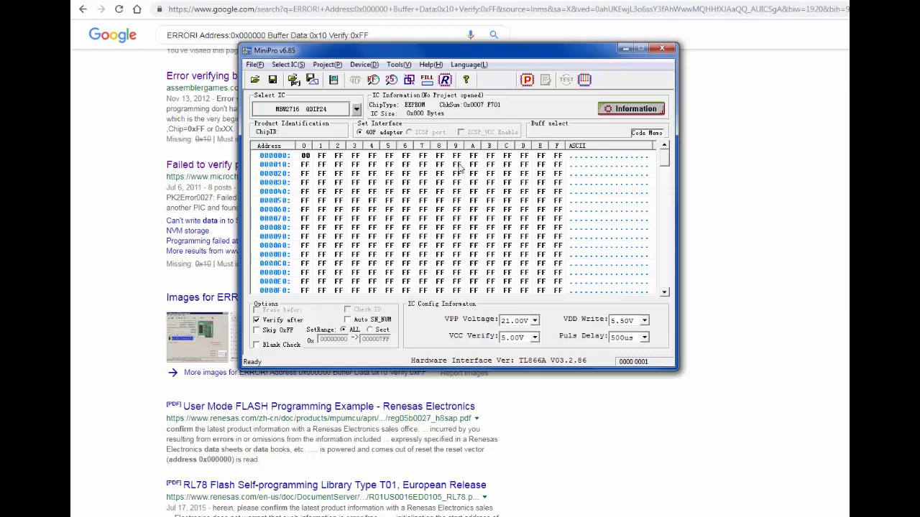
Read the chip successfully; buffer holds 00 at 000000 and FF elsewhere (checksum 0x0007 F701).
left_click(445, 79)
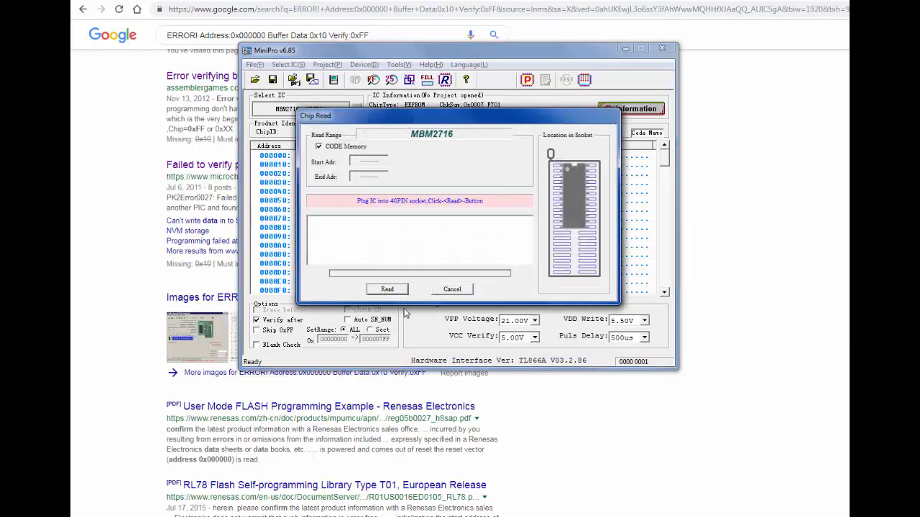
left_click(400, 289)
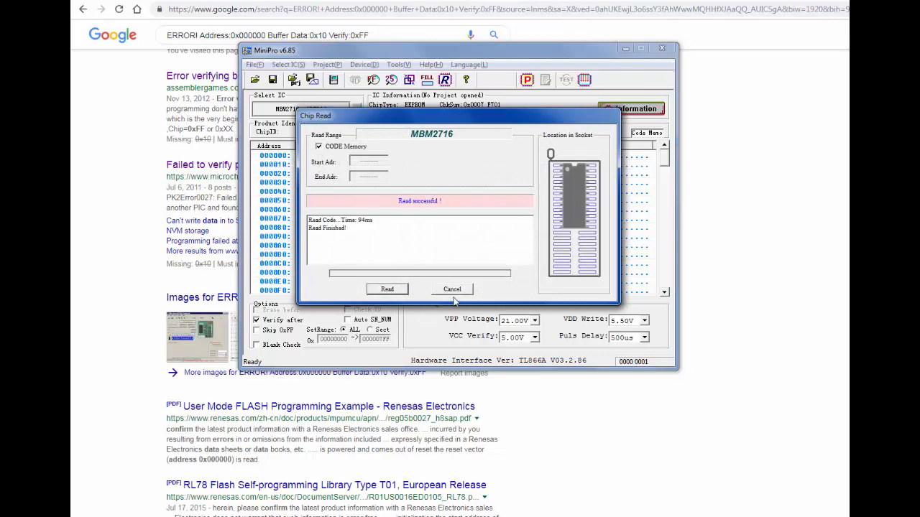
left_click(451, 289)
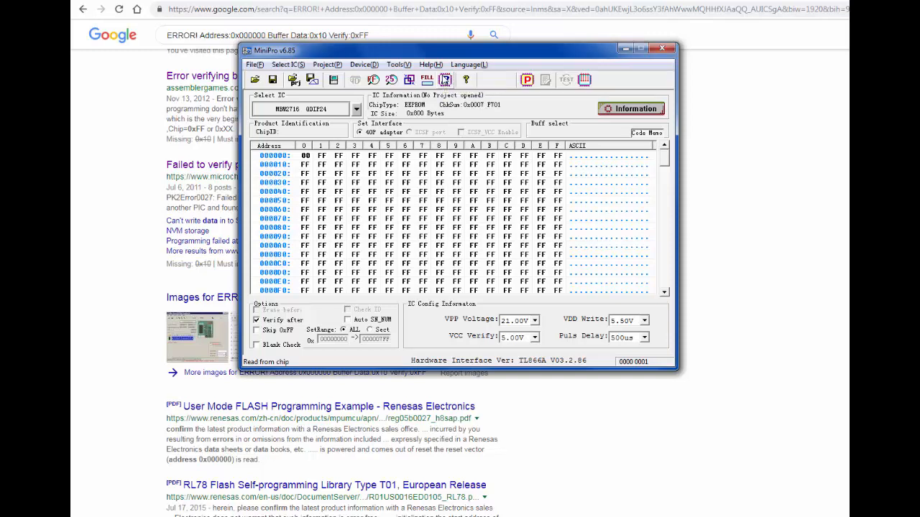
Program the current buffer to the chip and read it back, still 00 at 000000 and FF elsewhere.
left_click(526, 79)
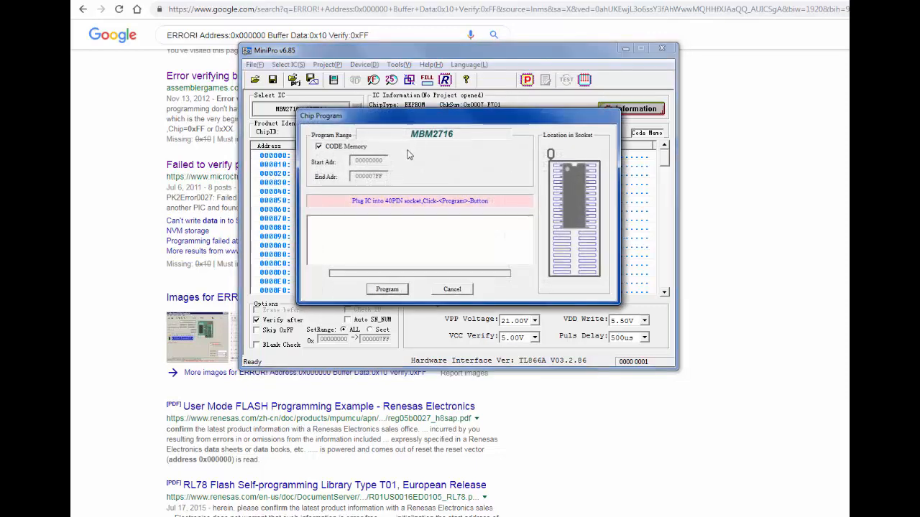
left_click(387, 289)
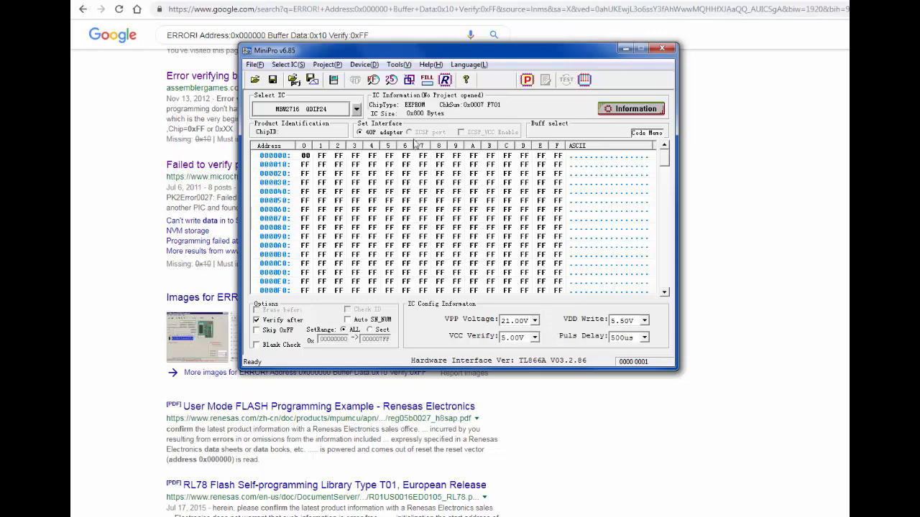
left_click(445, 79)
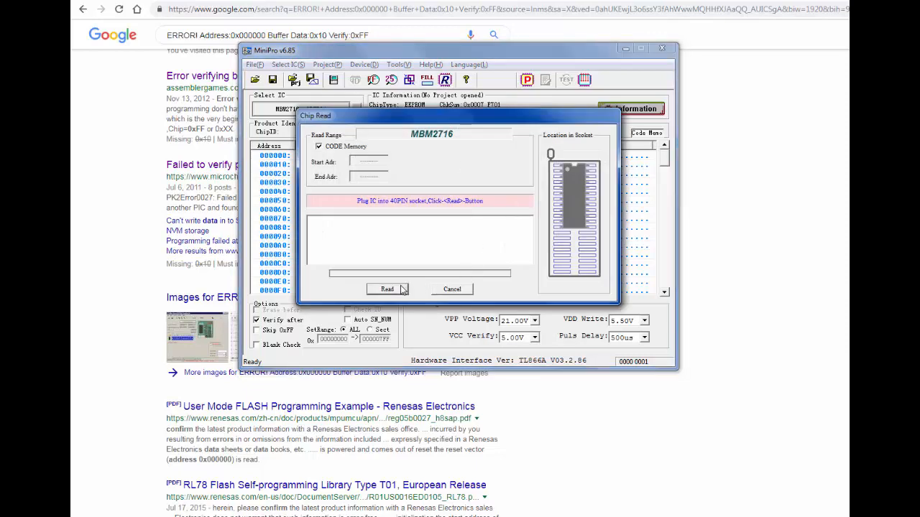
left_click(399, 288)
left_click(451, 288)
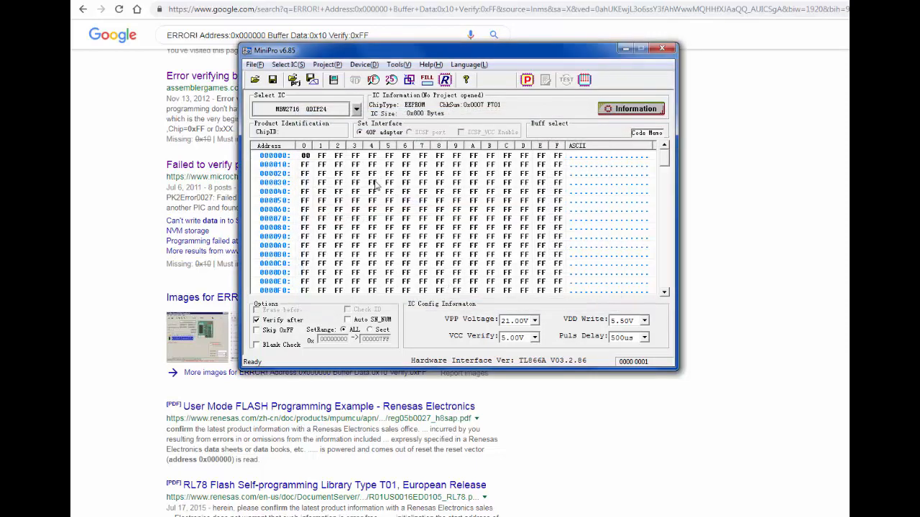
left_click_drag(668, 162, 668, 293)
scroll(668, 293, "up", 15)
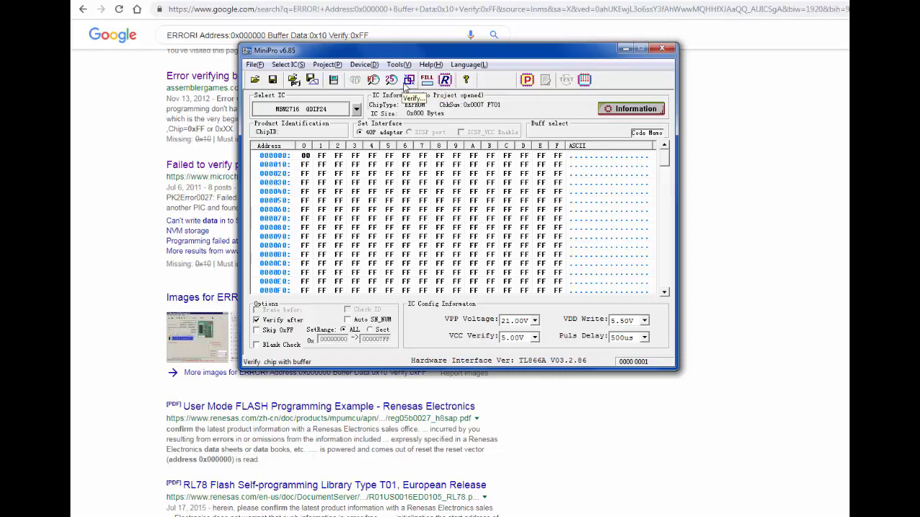
Bring up chip verification for the MBM2716 and cancel it without running.
left_click(407, 79)
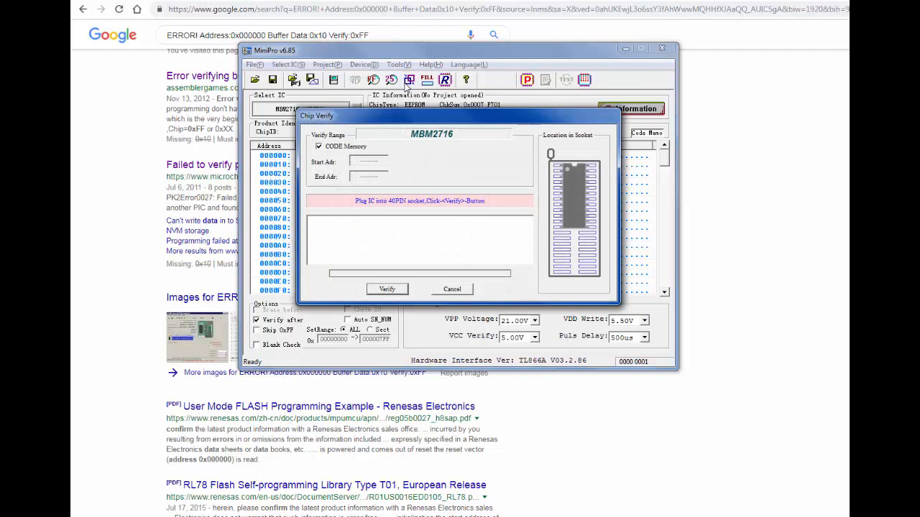
left_click(458, 290)
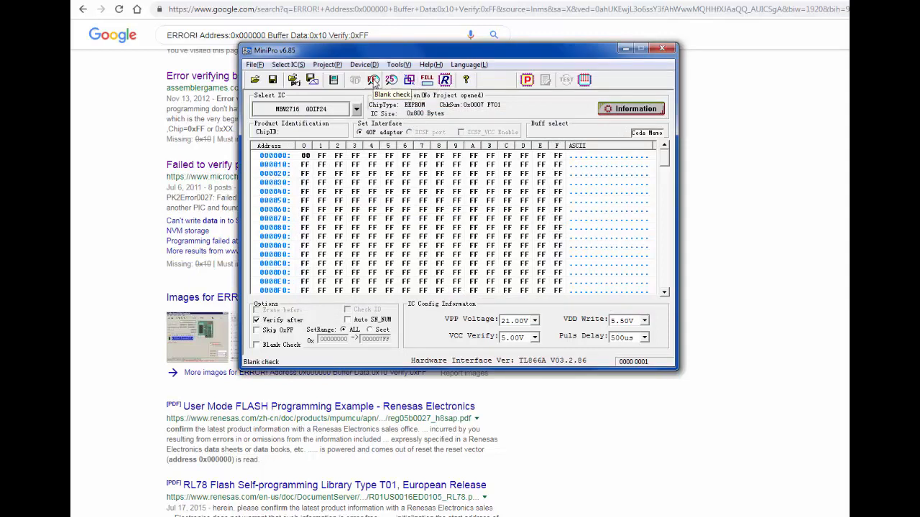
Blank-check the chip twice: first Not Empty at 000000, then Device is Blank.
left_click(374, 79)
left_click(387, 289)
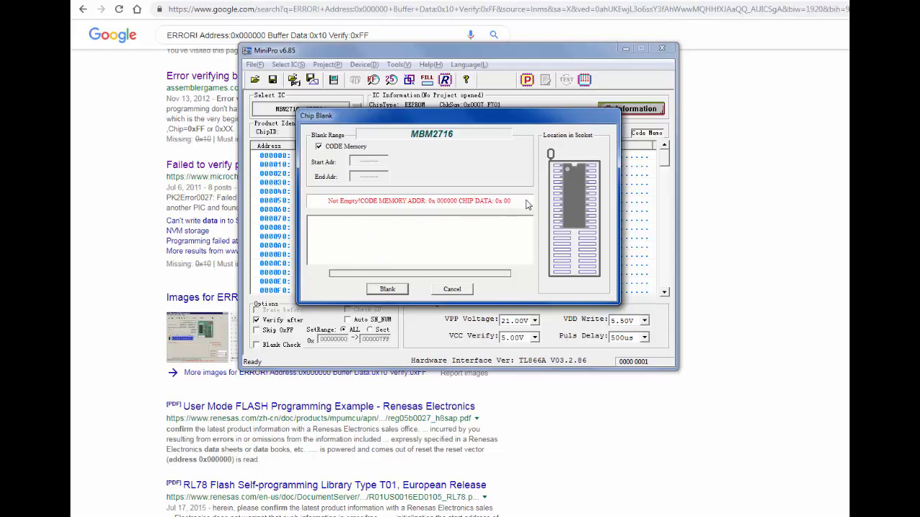
left_click(453, 289)
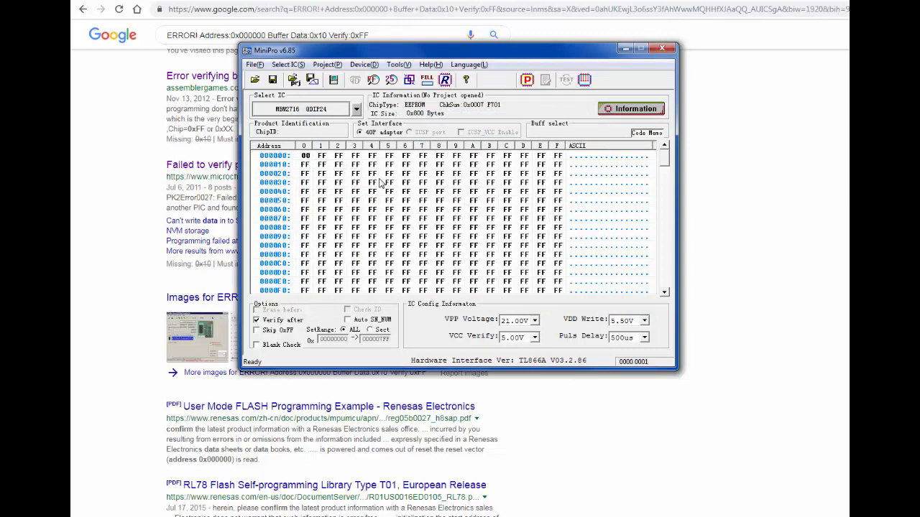
left_click(374, 81)
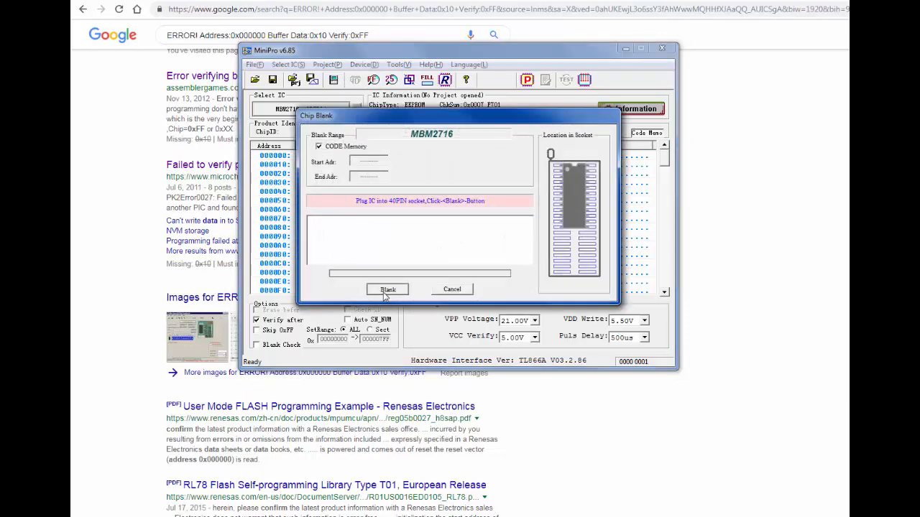
left_click(386, 293)
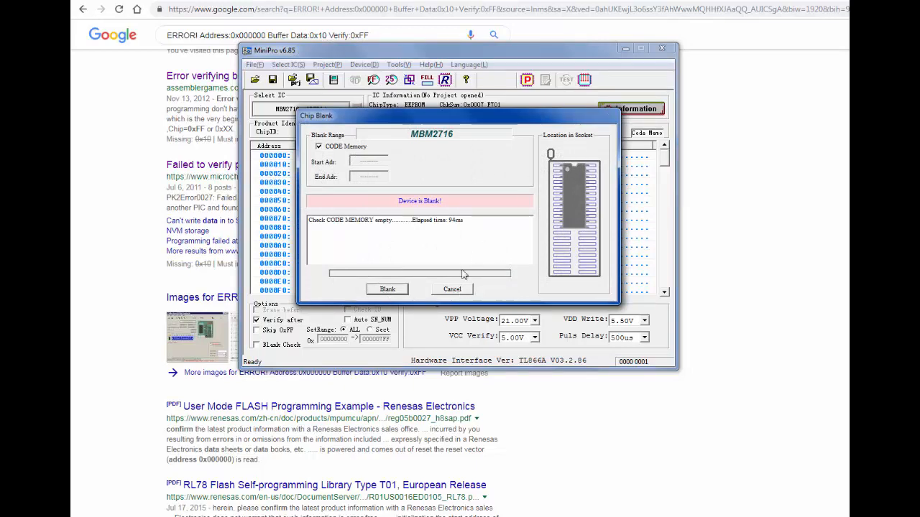
left_click(455, 288)
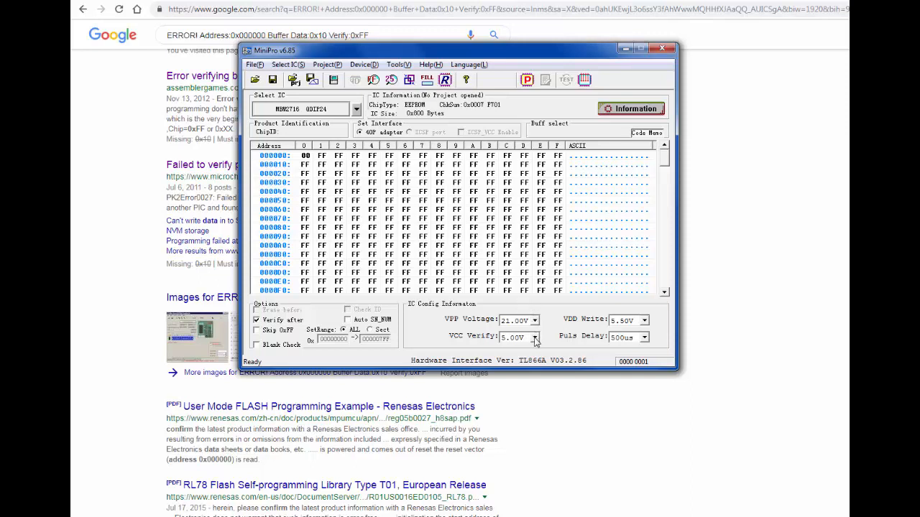
Set the verify voltage and the VDD write supply voltage both to 6.25V.
left_click(535, 337)
left_click(517, 385)
left_click(623, 325)
left_click(620, 385)
Load light2.bin from the v2 folder into the buffer as binary.
left_click(256, 64)
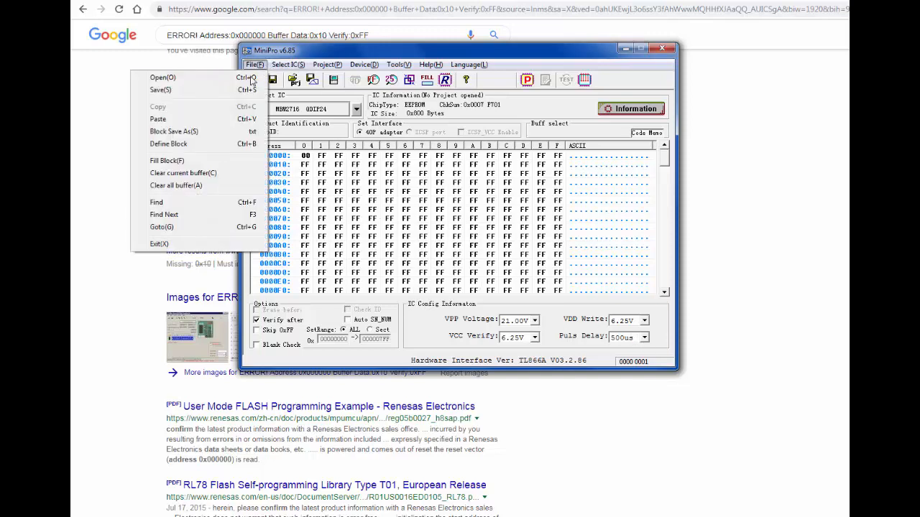
left_click(235, 77)
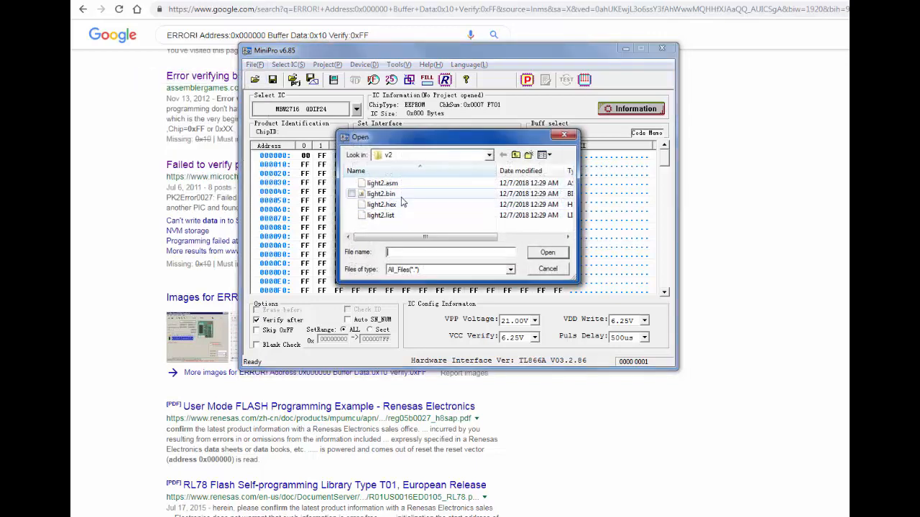
left_click(381, 194)
left_click(546, 253)
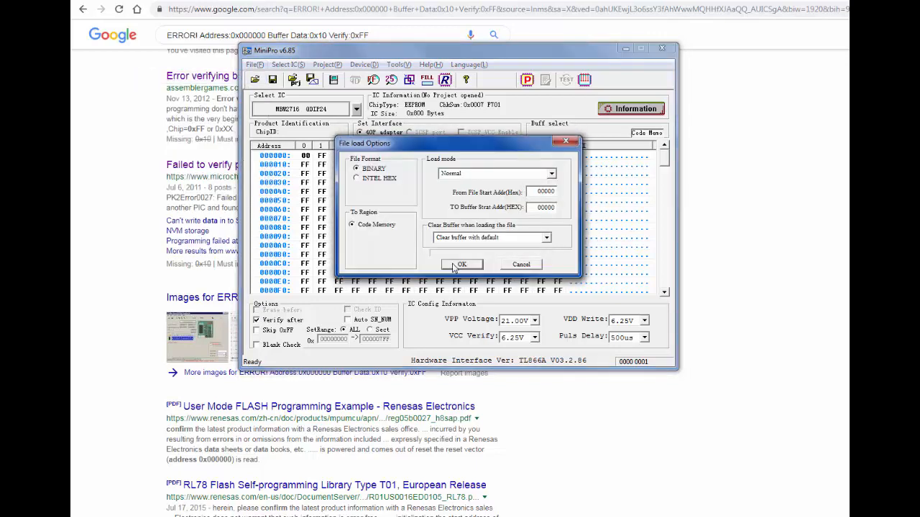
left_click(460, 264)
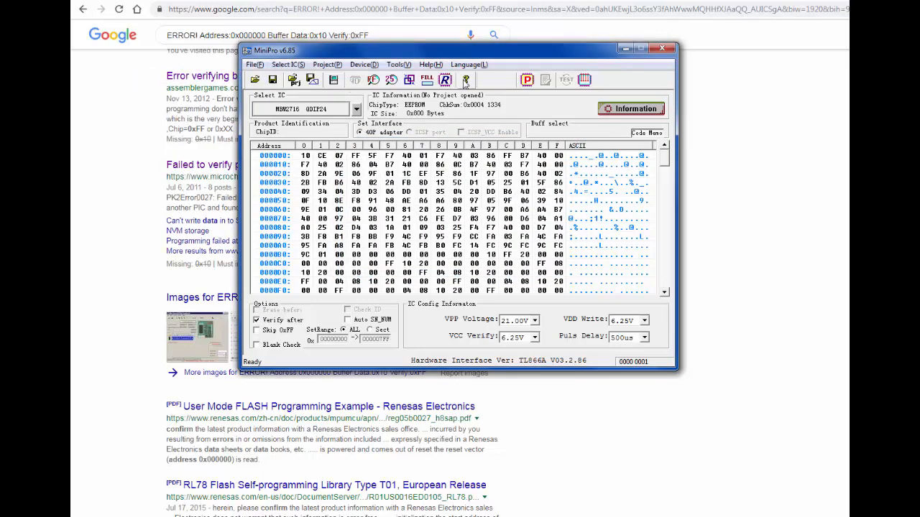
Program the MBM2716 with the light2.bin data; verify fails again.
left_click(525, 80)
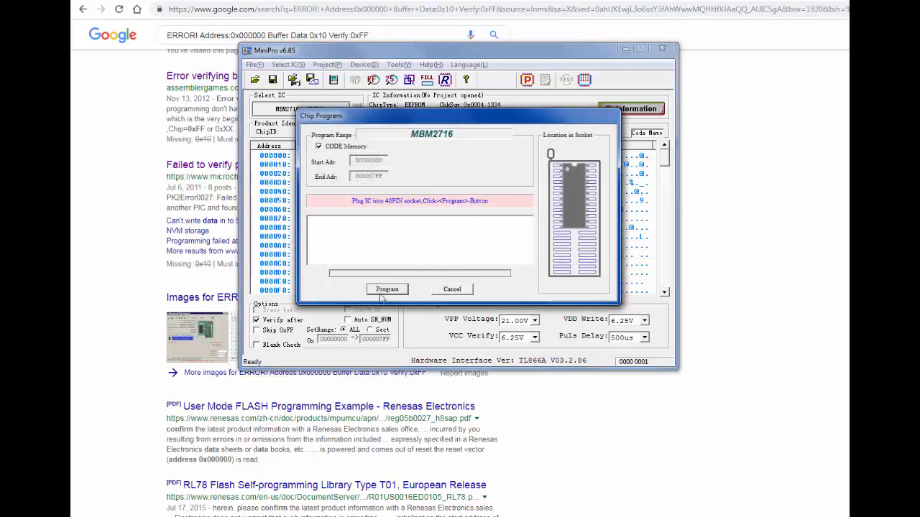
left_click(388, 291)
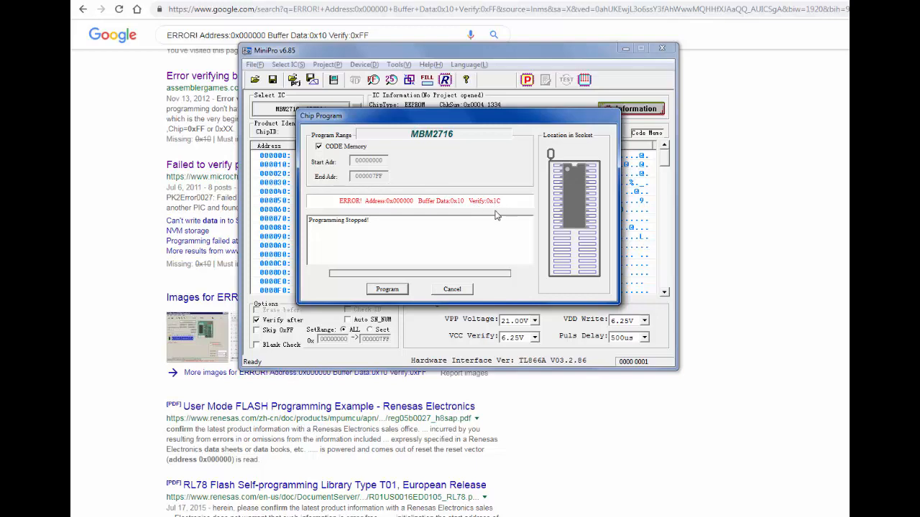
left_click(449, 291)
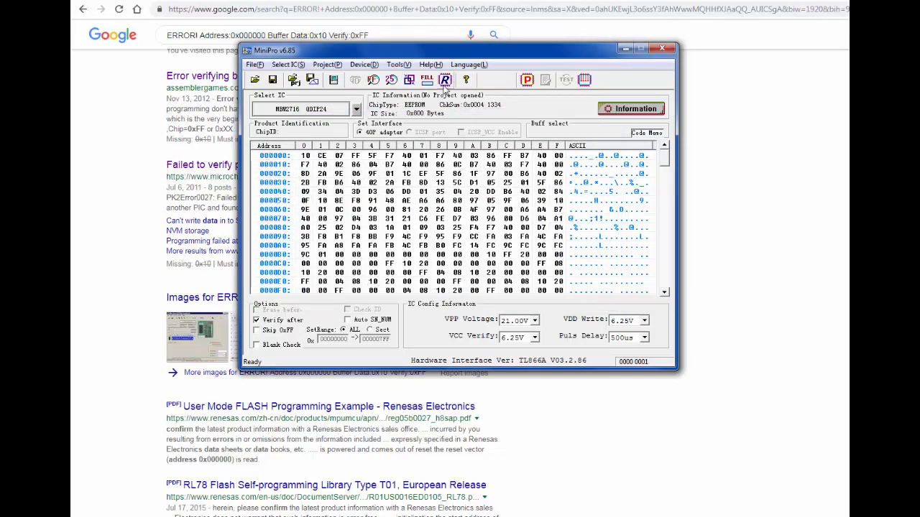
Read the chip back; only byte 000000 changed, now 9C with FF elsewhere.
left_click(447, 81)
left_click(403, 289)
left_click(453, 290)
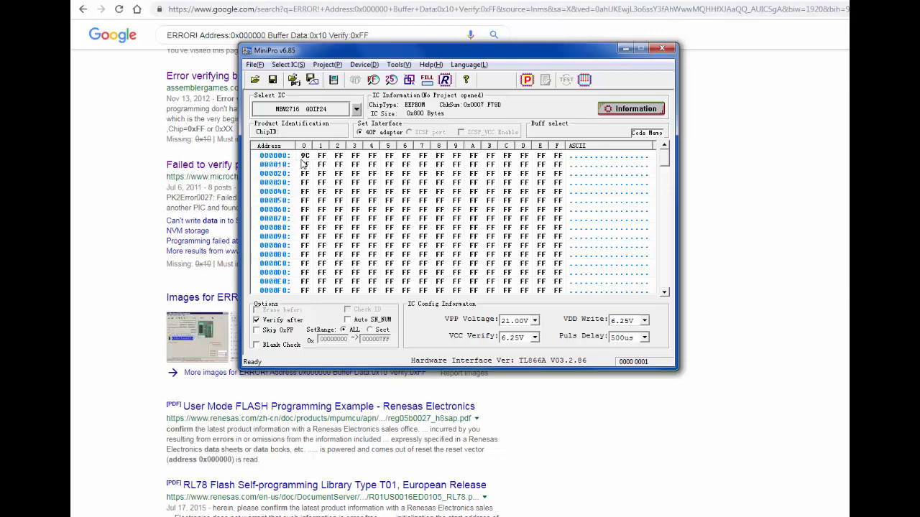
Load light2.bin into the buffer with default load options, overwriting the read-back bytes.
left_click(254, 64)
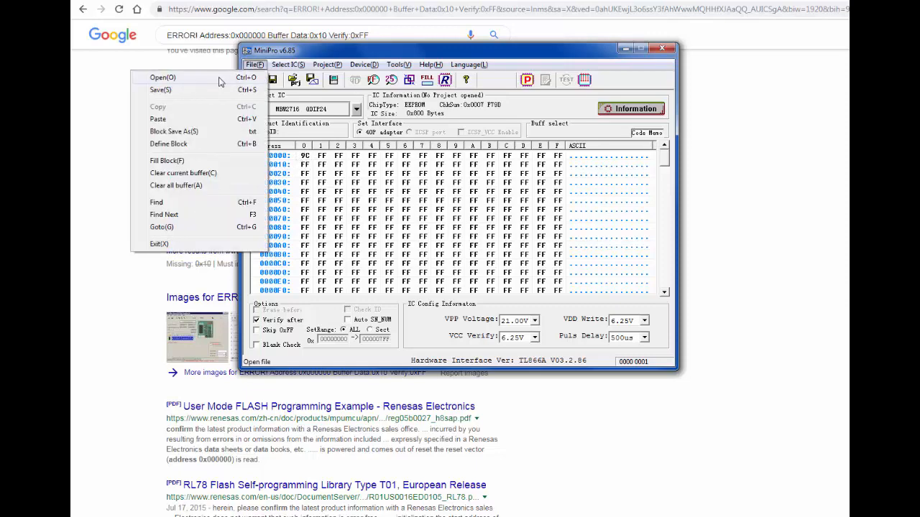
left_click(220, 83)
left_click(421, 196)
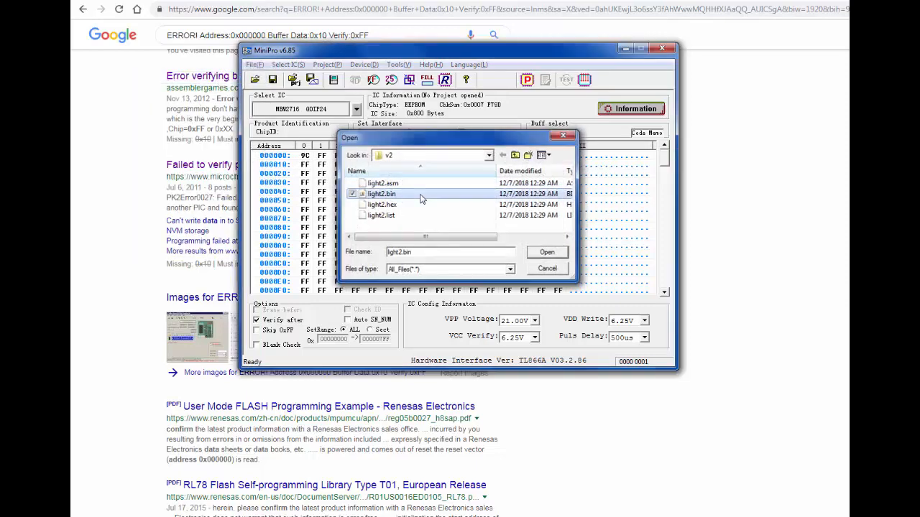
double_click(421, 195)
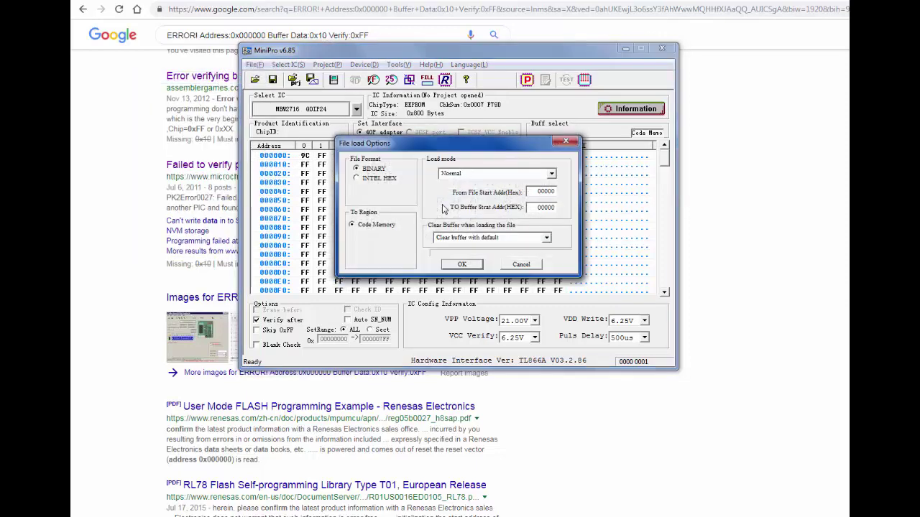
left_click(462, 266)
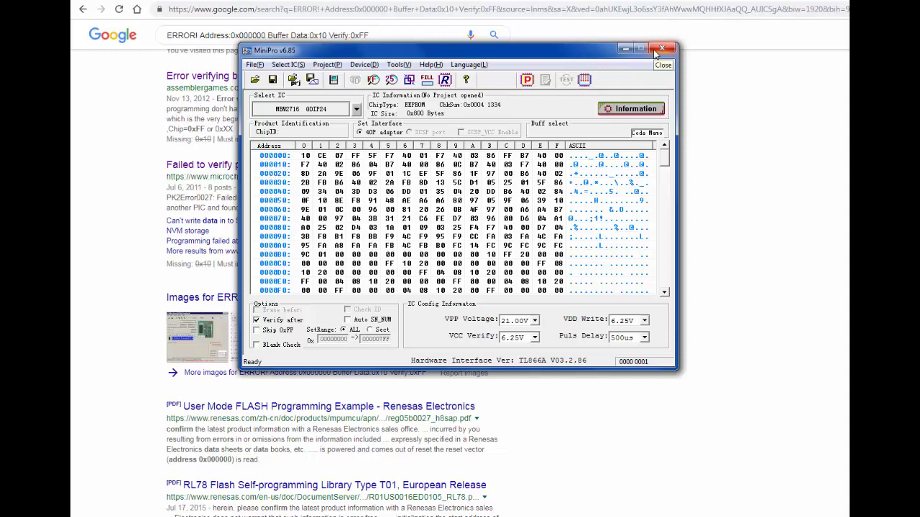
Program the EPROM at 1000us pulse delay, which fails verify again.
left_click(645, 337)
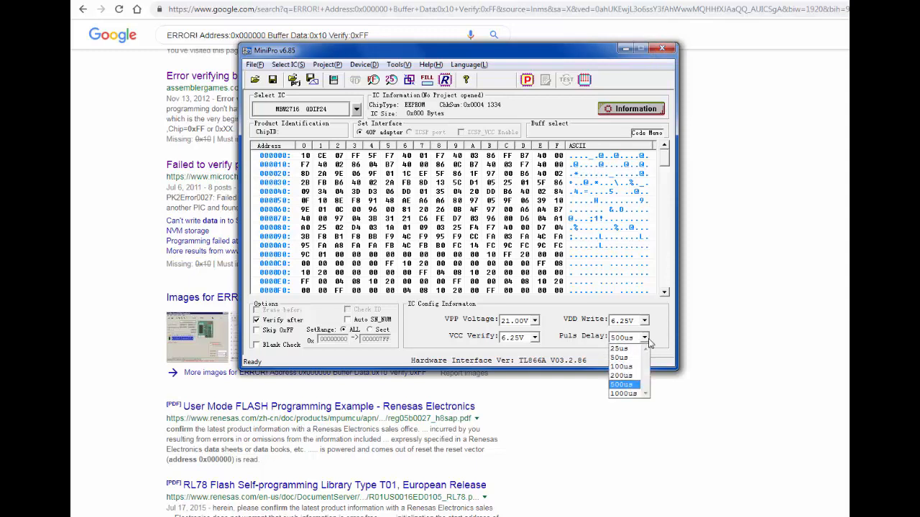
left_click(631, 393)
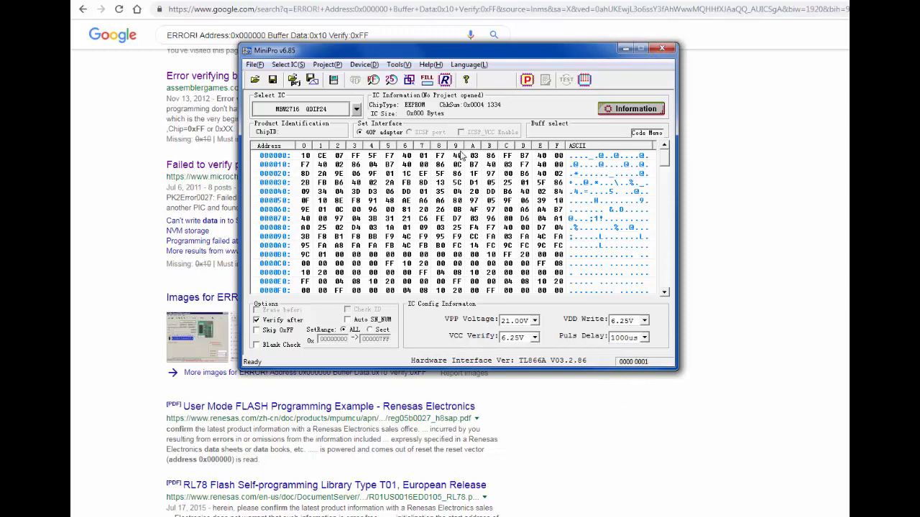
left_click(526, 79)
left_click(389, 289)
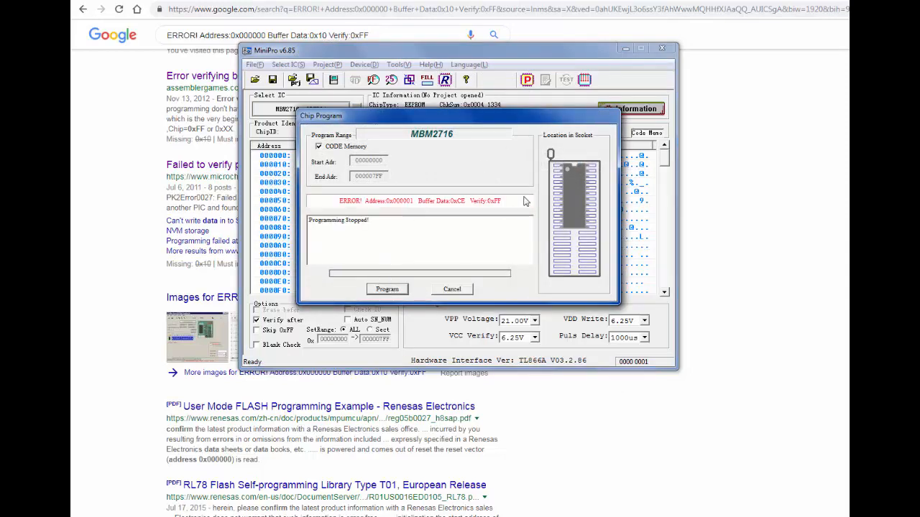
left_click(455, 290)
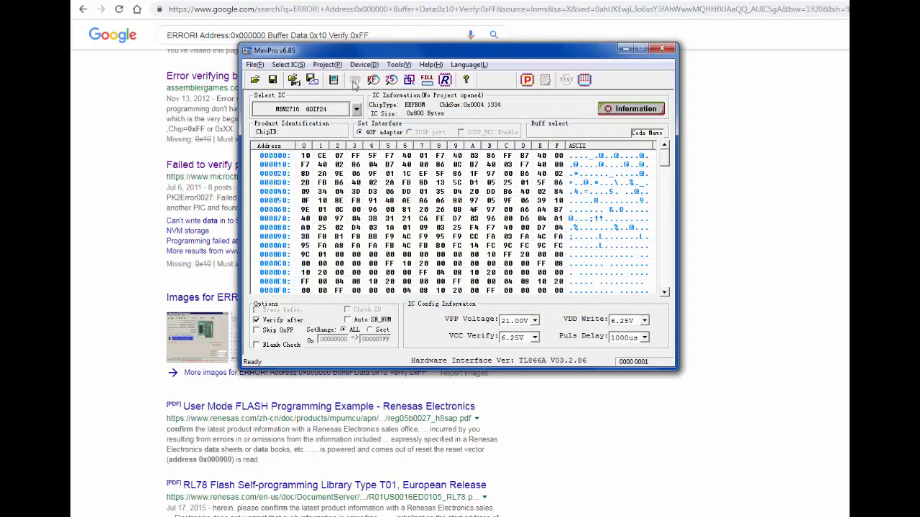
Read the MBM2716 back into the buffer to inspect the result.
left_click(445, 79)
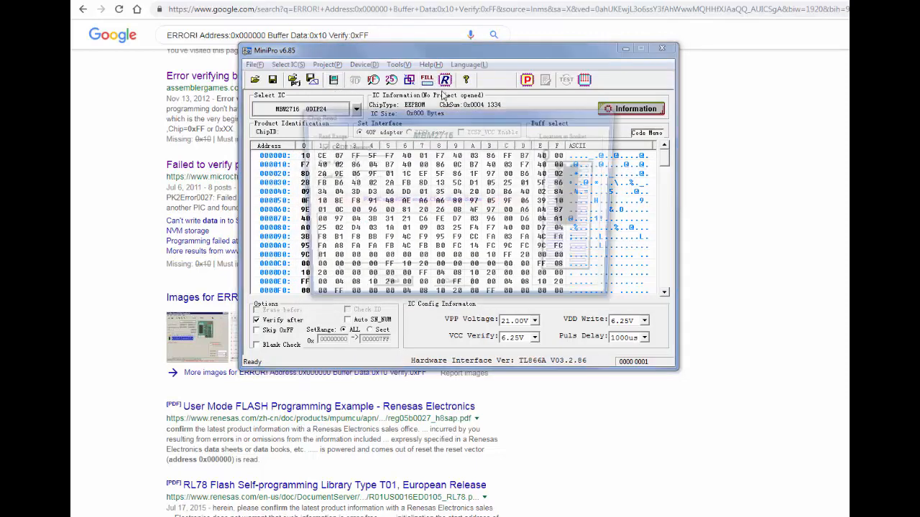
left_click(395, 289)
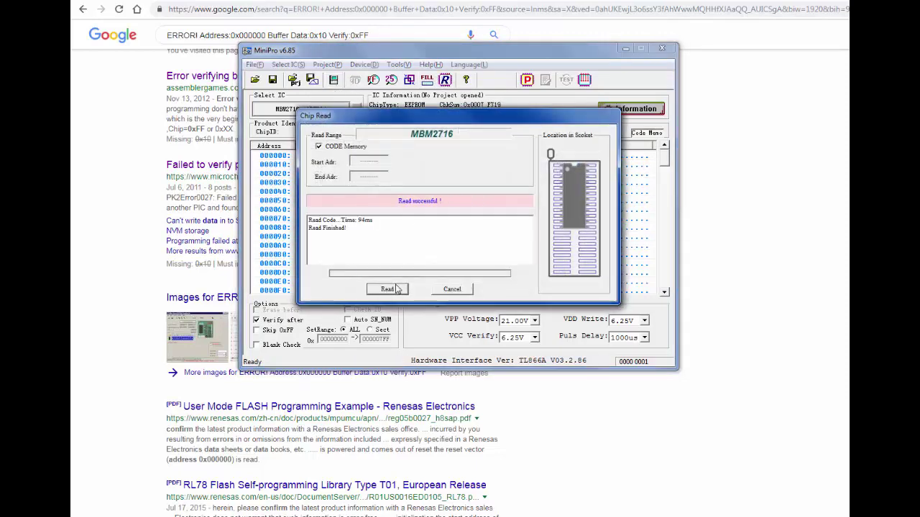
left_click(450, 289)
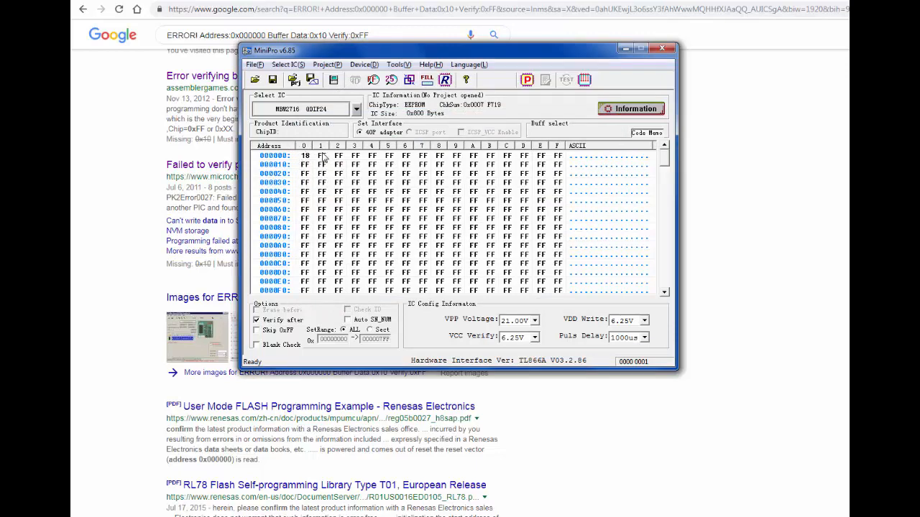
mouse_move(667, 159)
left_mouse_down()
mouse_move(672, 293)
mouse_move(661, 148)
left_mouse_up()
Switch the pulse delay to 25us and back out of programming without writing.
left_click(644, 338)
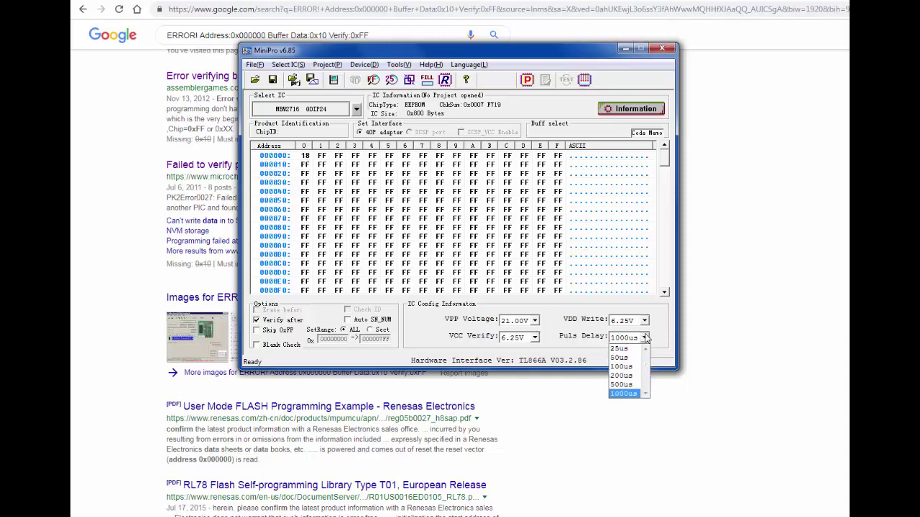
left_click(619, 349)
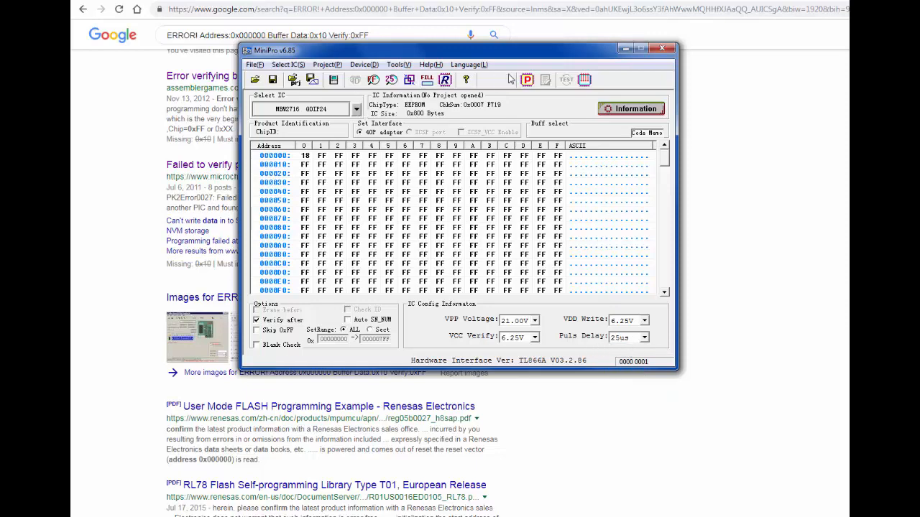
left_click(527, 80)
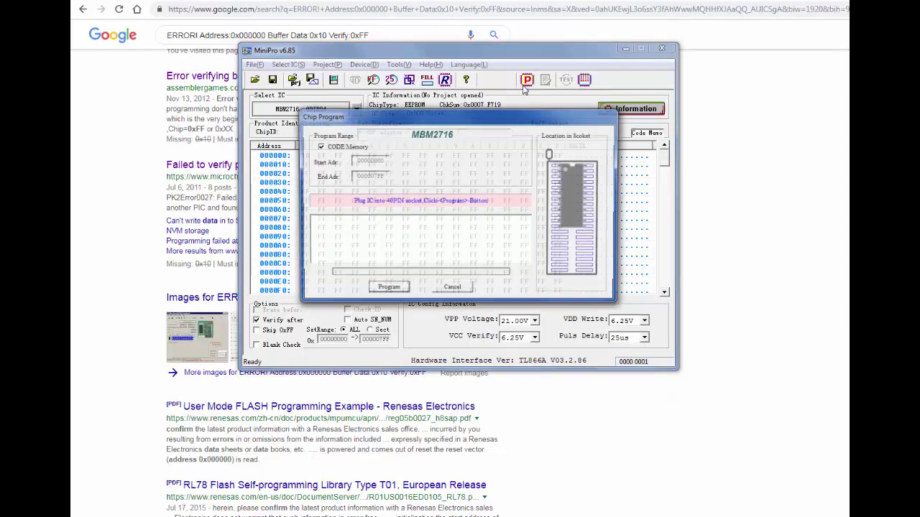
left_click(453, 288)
Reload light2.bin into the buffer with default load options.
left_click(255, 64)
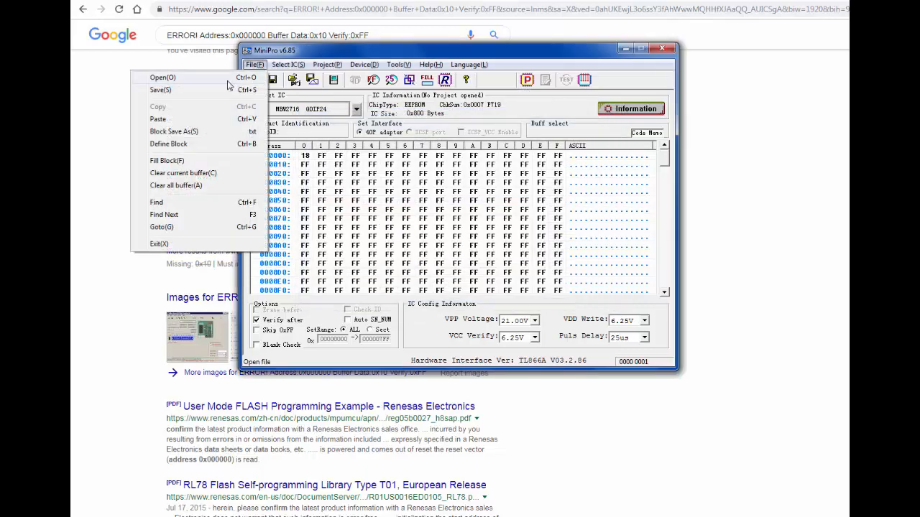
left_click(230, 80)
left_click(431, 194)
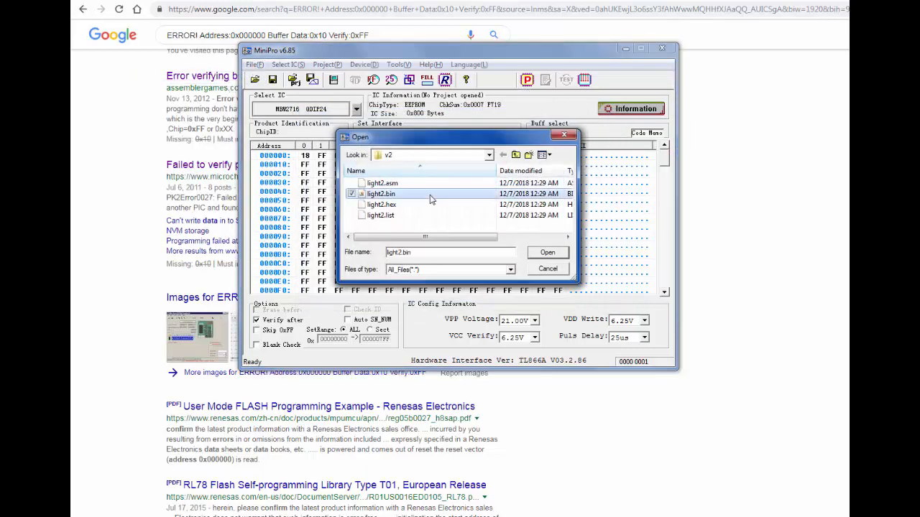
left_click(568, 251)
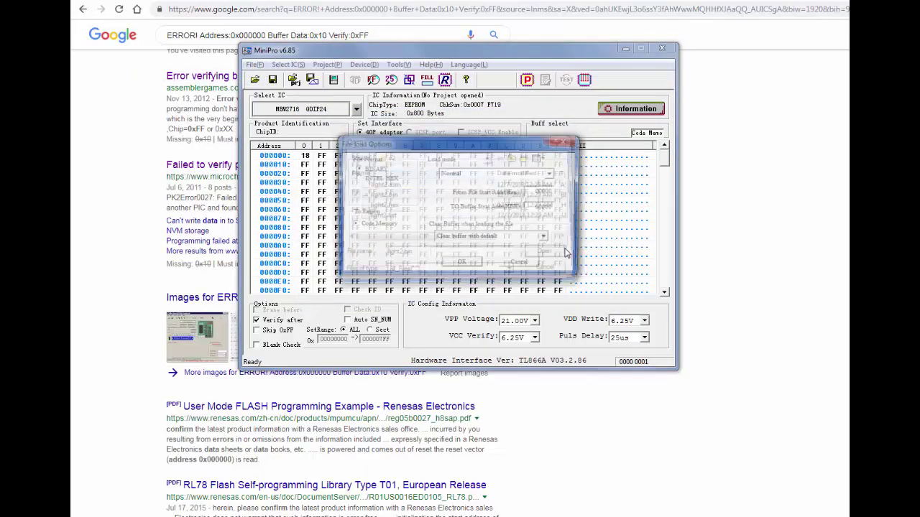
left_click(460, 265)
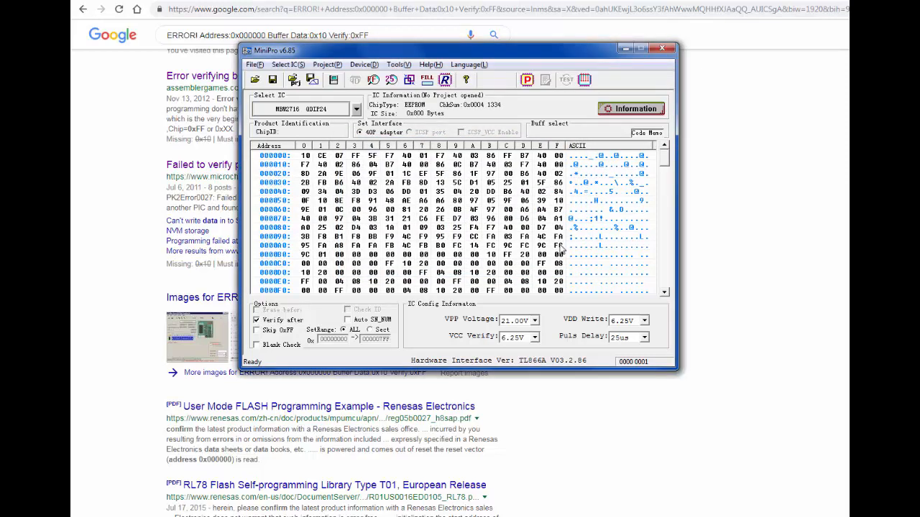
Program the chip (verify fails), then read it back showing 18 at 0x000000.
left_click(528, 80)
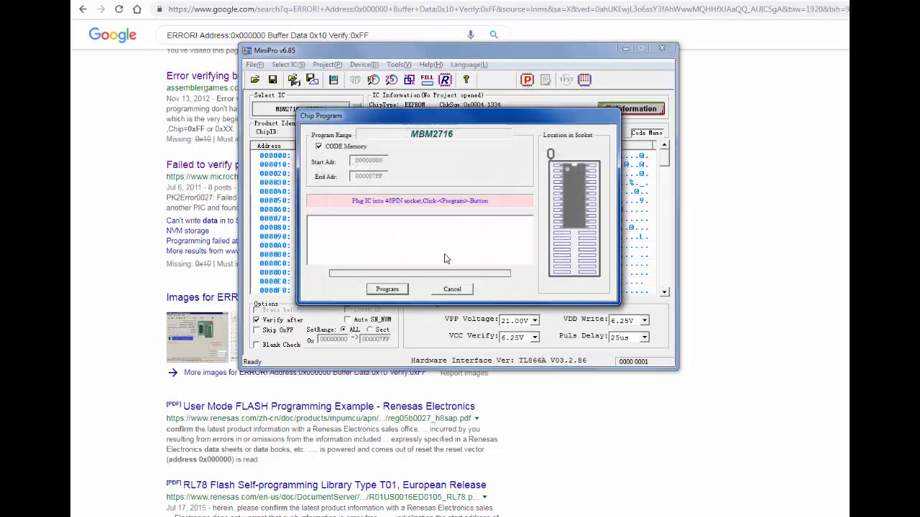
left_click(386, 289)
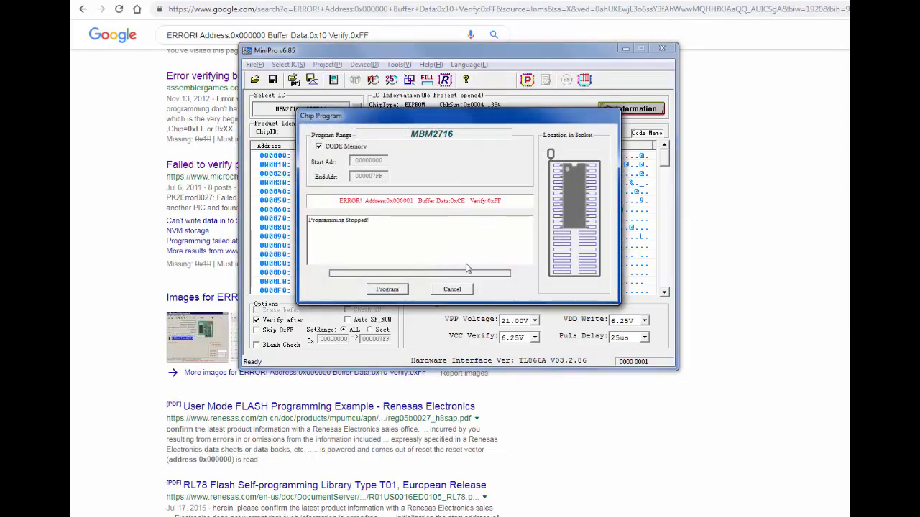
left_click(457, 289)
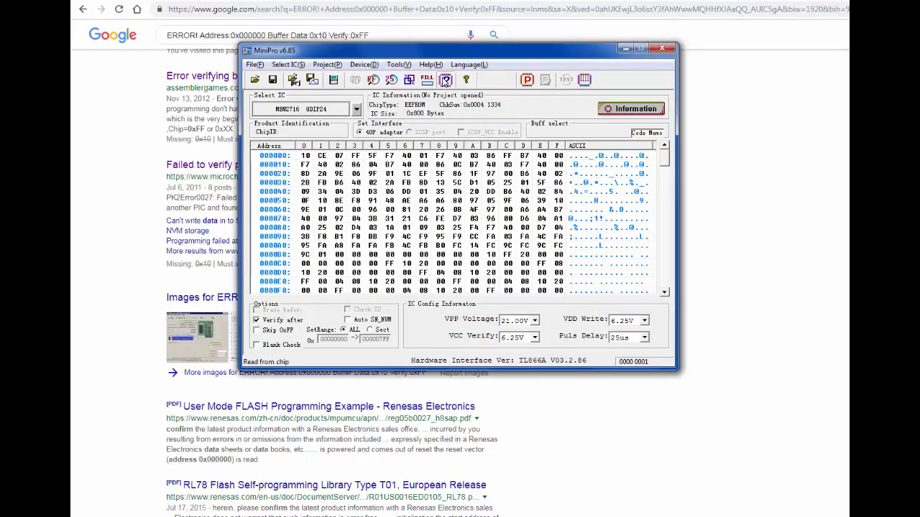
left_click(444, 79)
left_click(391, 290)
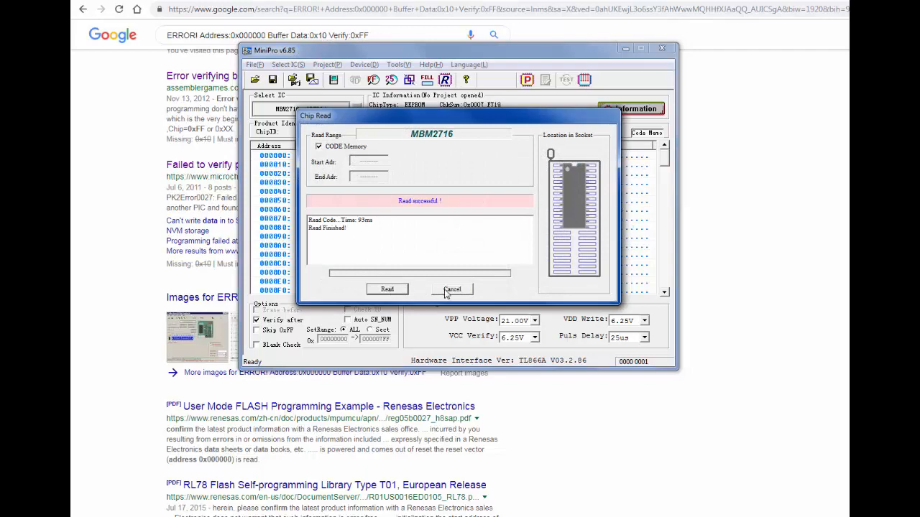
left_click(452, 289)
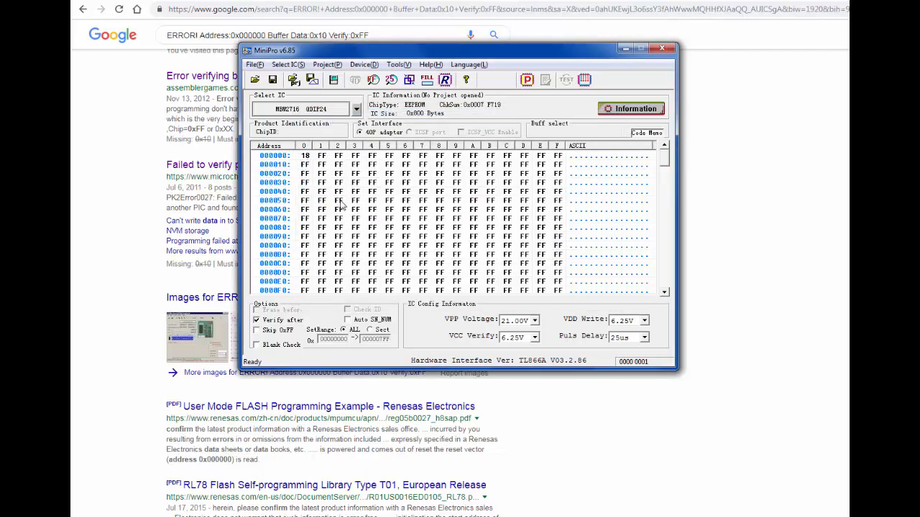
Set pulse delay to 500us and load light2.bin into the buffer.
left_click(645, 337)
left_click(628, 391)
left_click(255, 64)
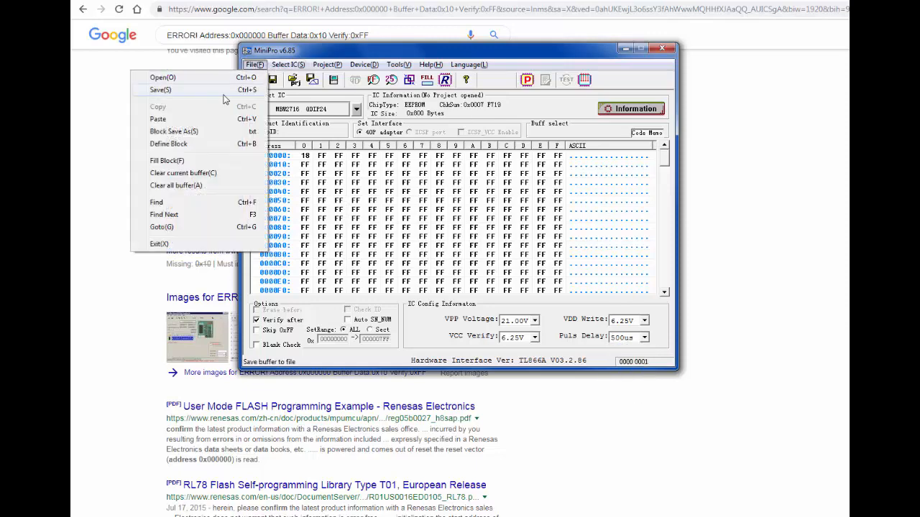
left_click(215, 78)
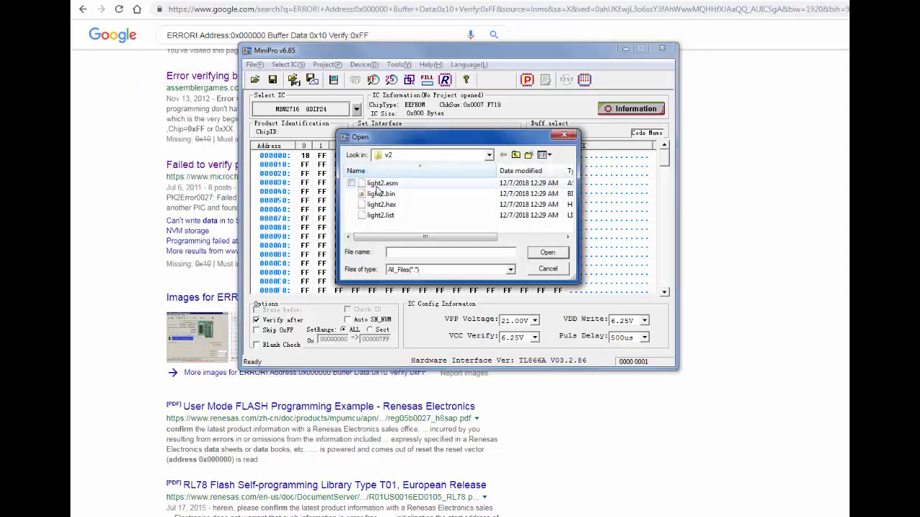
left_click(381, 193)
left_click(557, 255)
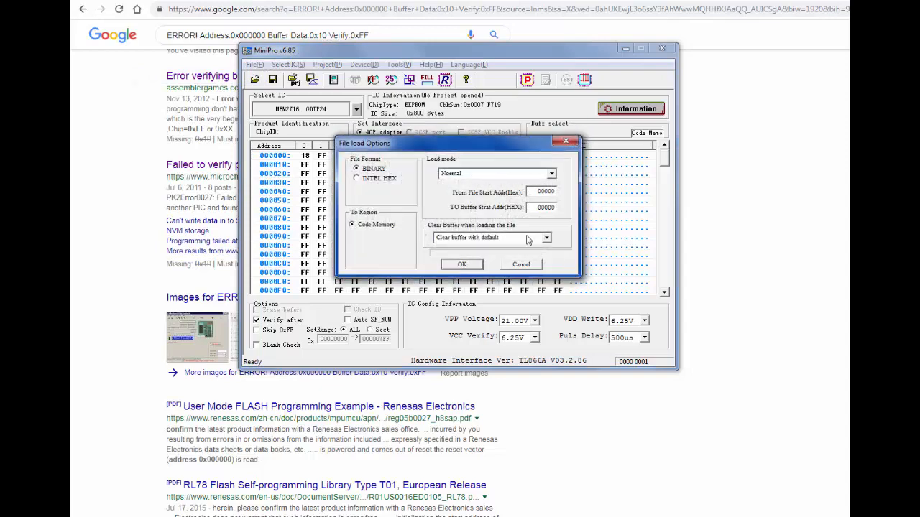
left_click(463, 266)
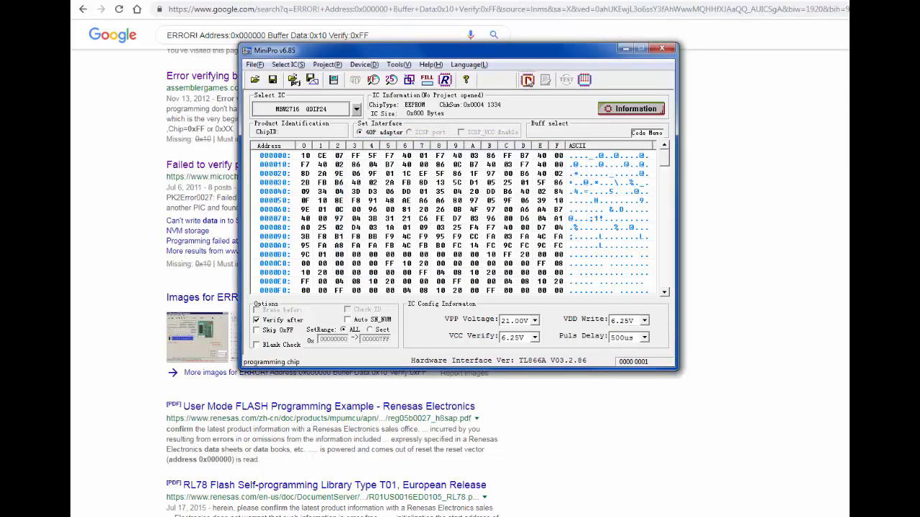
Program the chip until verify fails, then read it back showing 10 at 0x000000.
left_click(526, 79)
left_click(380, 289)
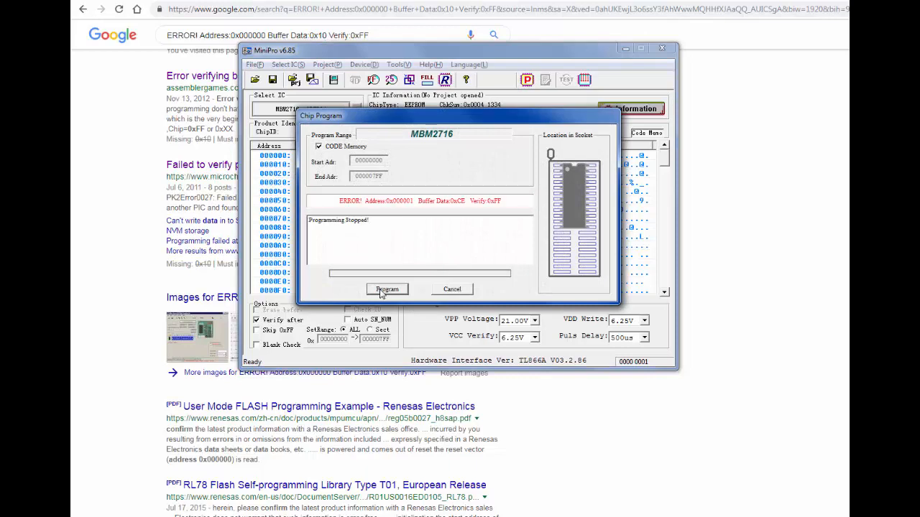
left_click(452, 290)
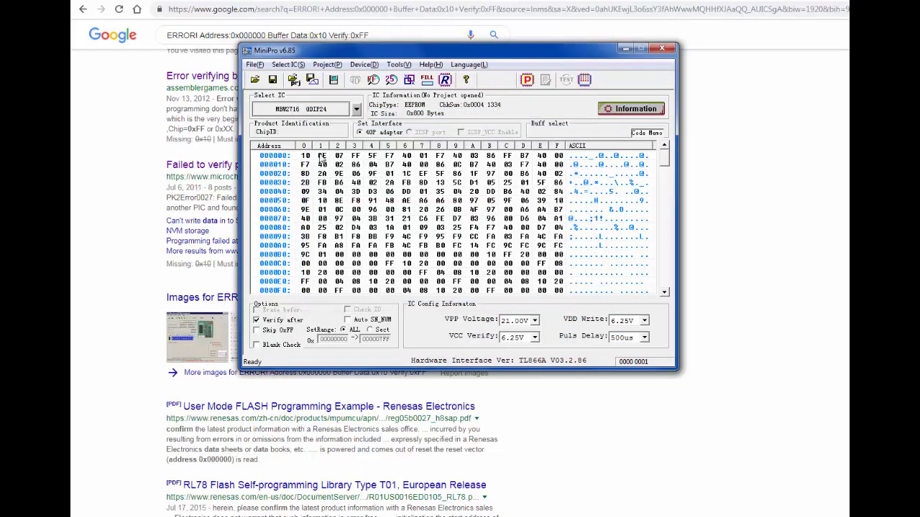
left_click(445, 79)
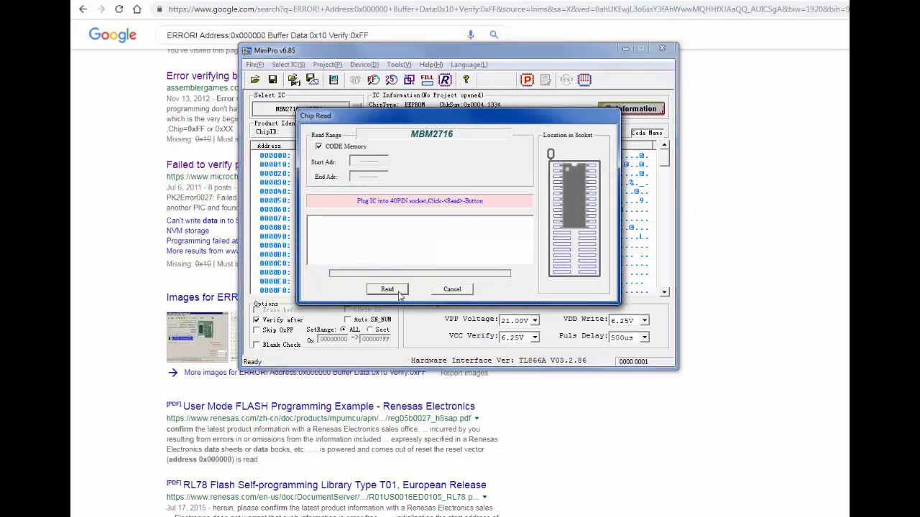
left_click(388, 289)
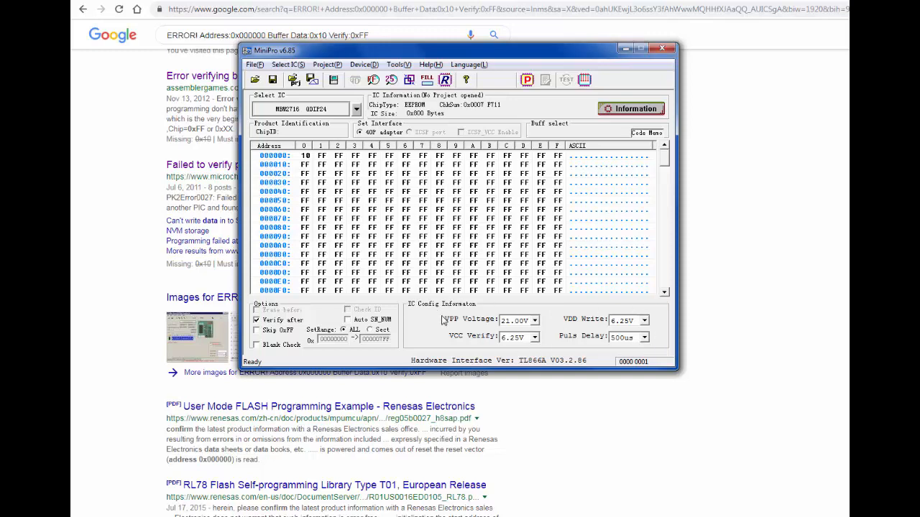
Check the chip's socket location view, then start opening a file into the buffer.
left_click(618, 110)
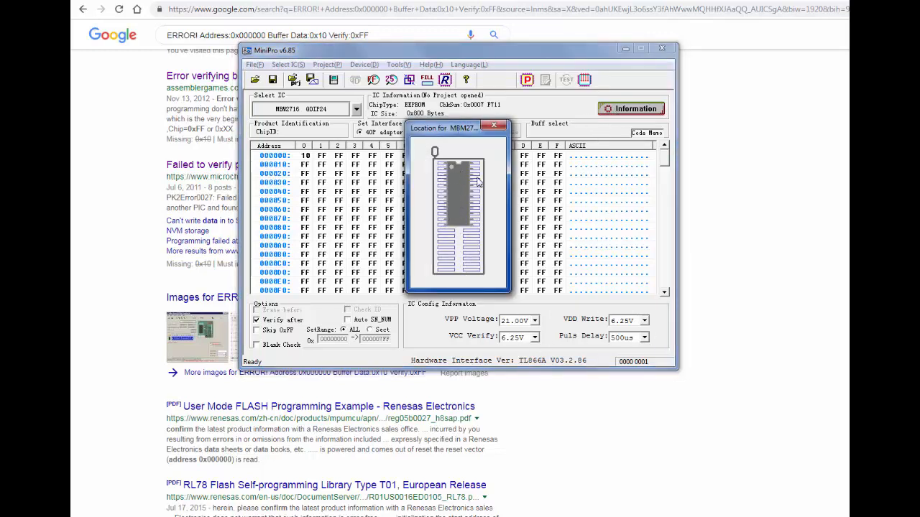
left_click(493, 127)
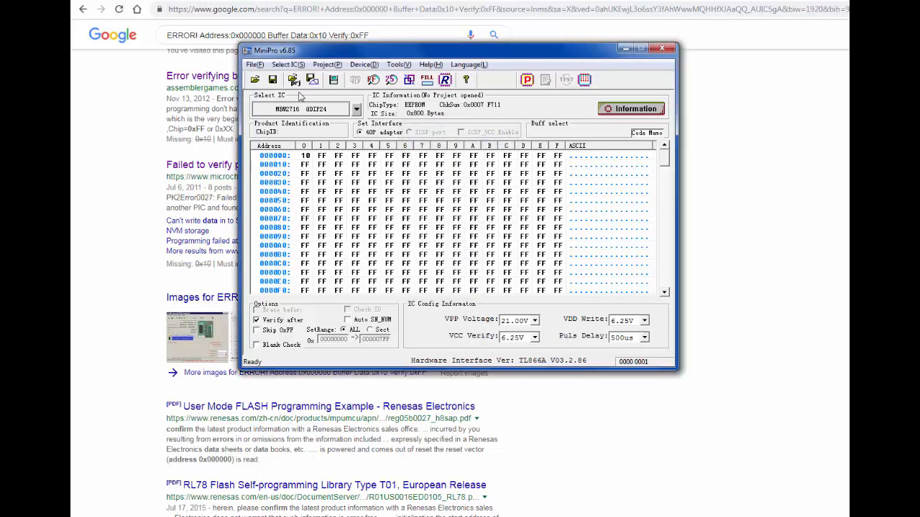
left_click(253, 64)
left_click(240, 77)
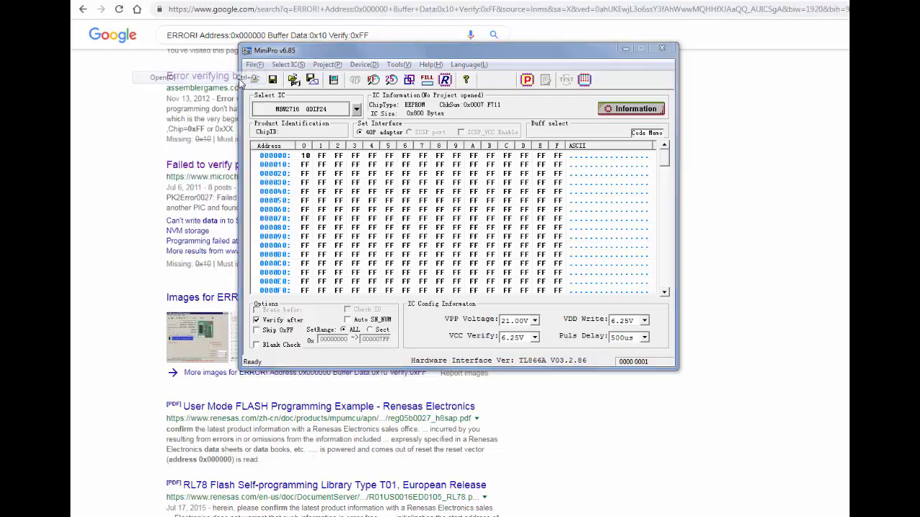
Load light2.bin with Load mode kept at Normal, restoring checksum 0x0004 1334.
left_click(411, 194)
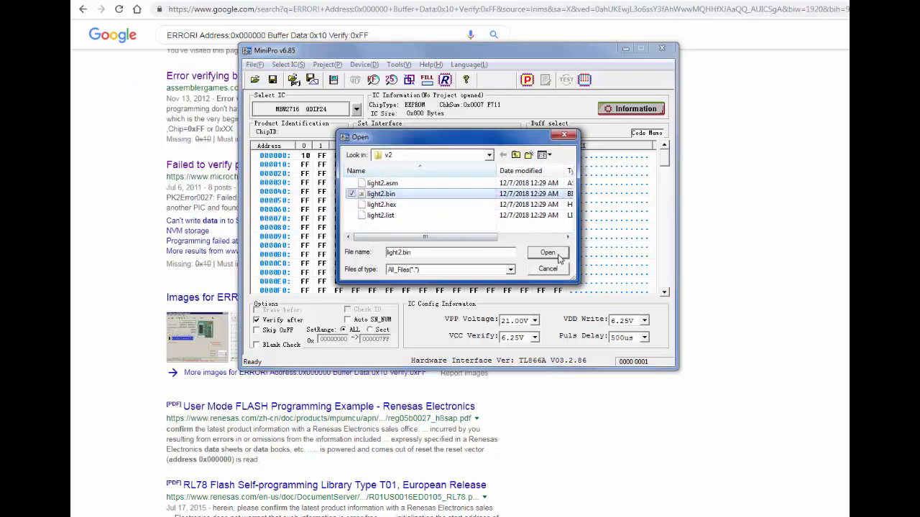
left_click(558, 256)
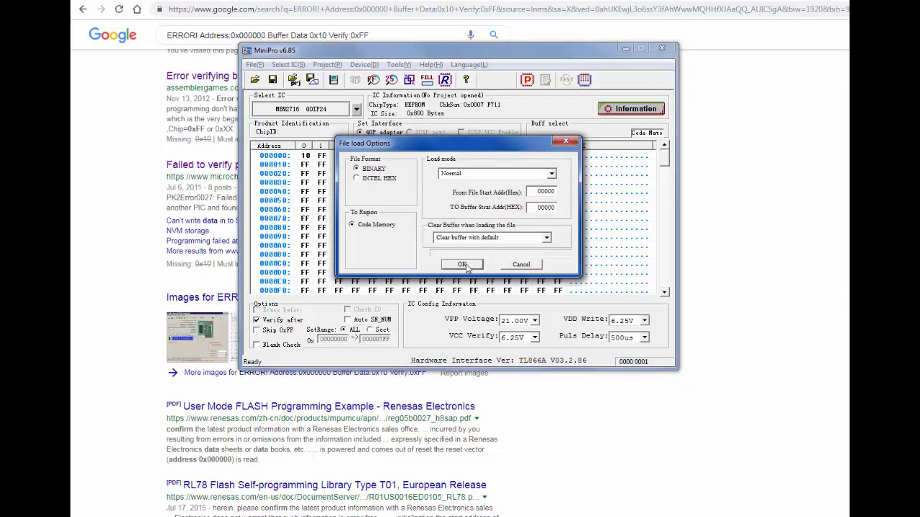
left_click(552, 175)
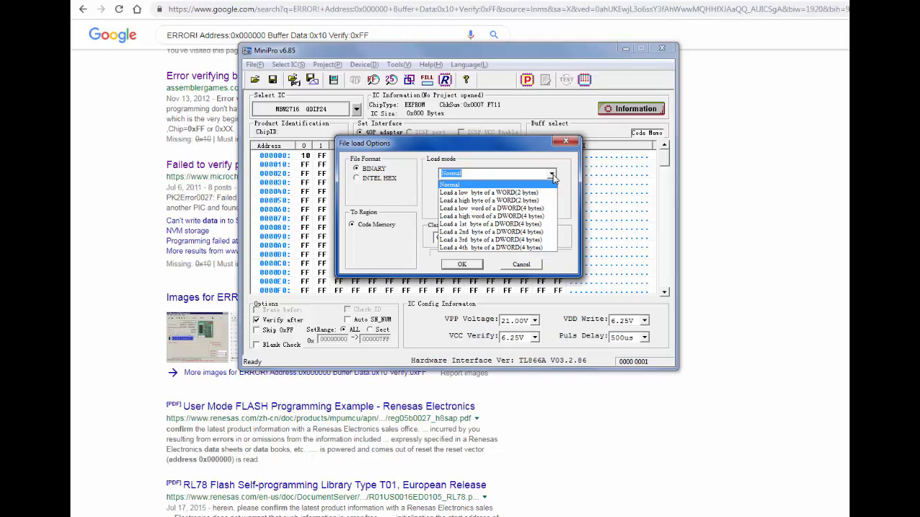
left_click(553, 178)
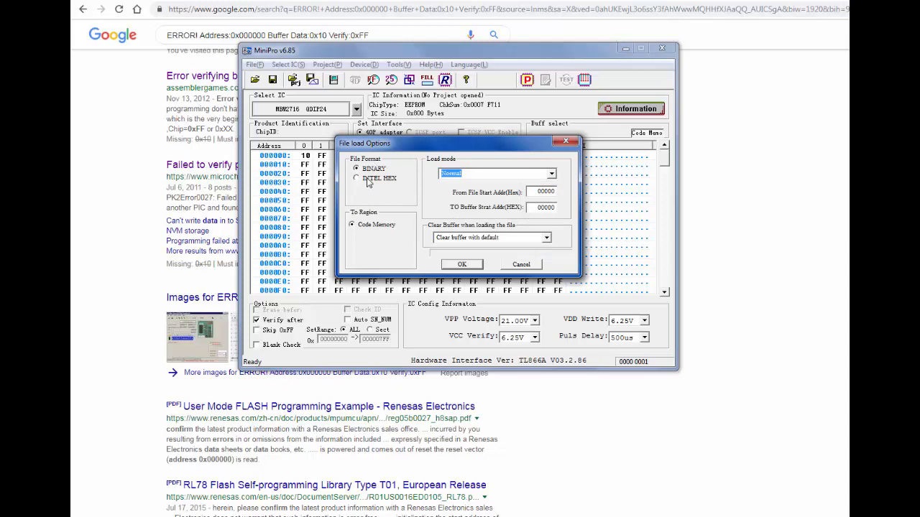
left_click(463, 263)
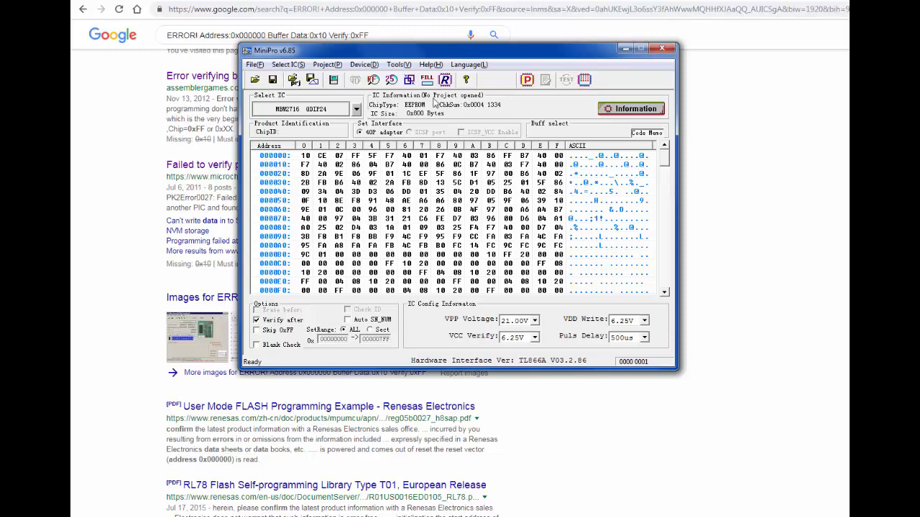
Program the chip (verify fails at 0x000001), then read it back into the buffer.
left_click(527, 82)
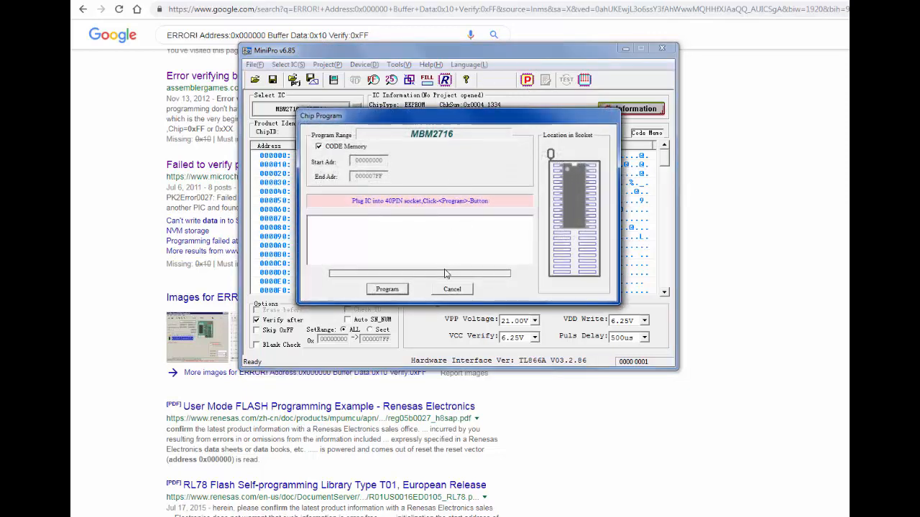
left_click(393, 290)
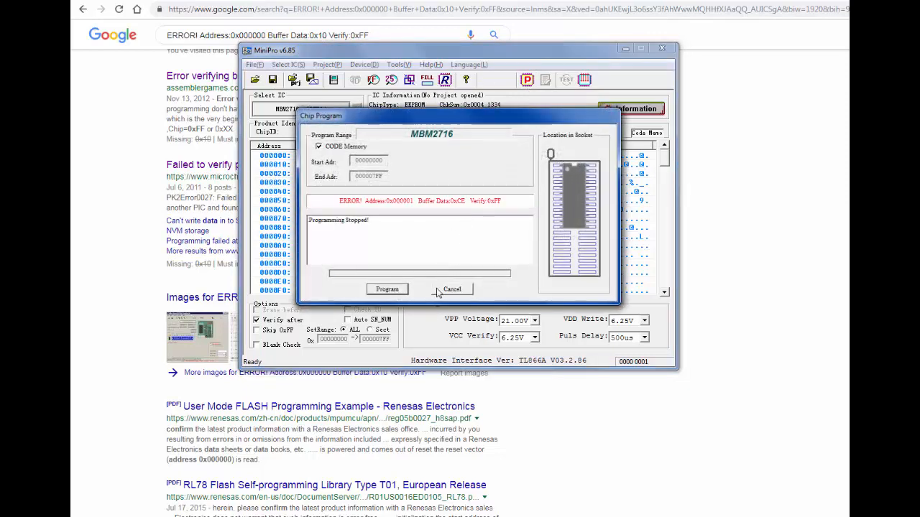
left_click(442, 290)
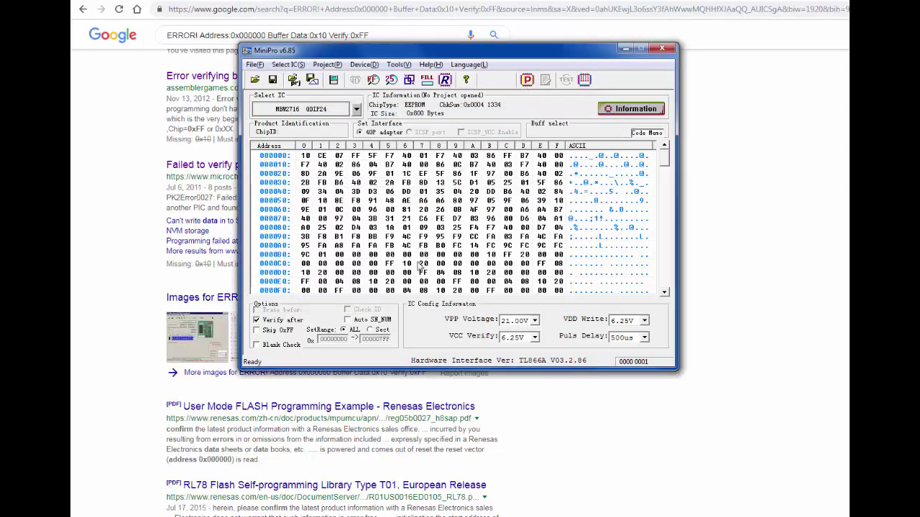
left_click(445, 79)
left_click(388, 289)
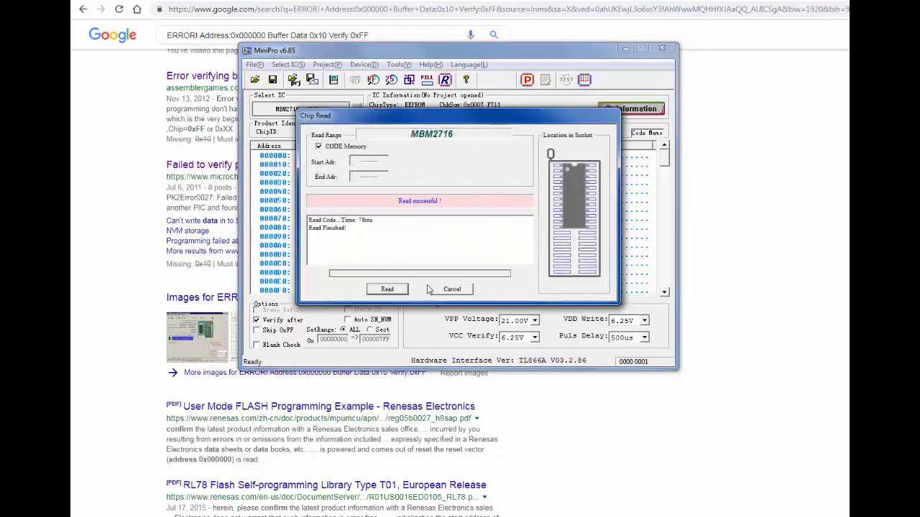
left_click(454, 290)
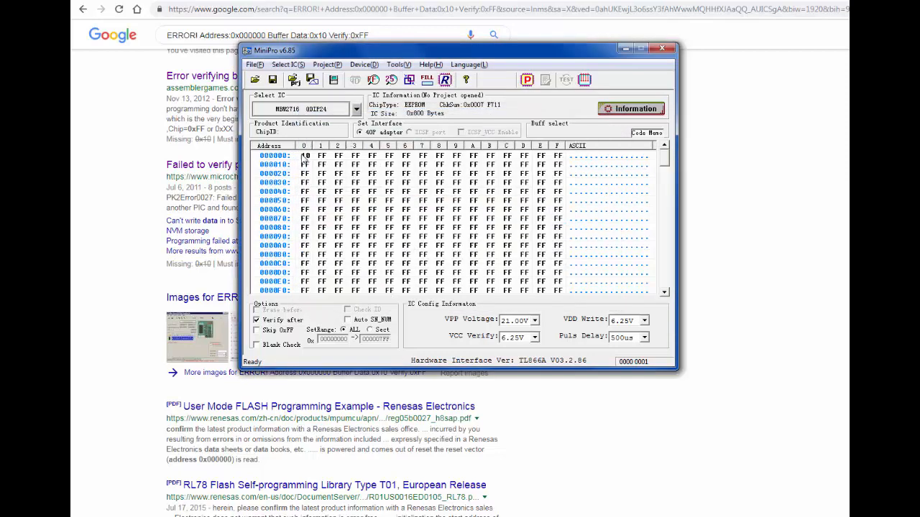
Reload light2.bin into the buffer, checksum back to 0x0004 1334.
left_click(254, 64)
left_click(203, 77)
left_click(381, 194)
left_click(546, 253)
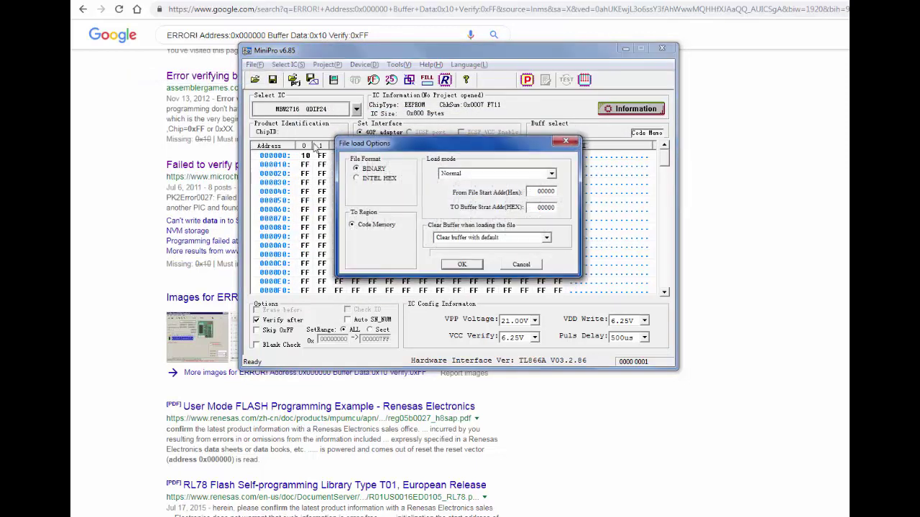
left_click(474, 263)
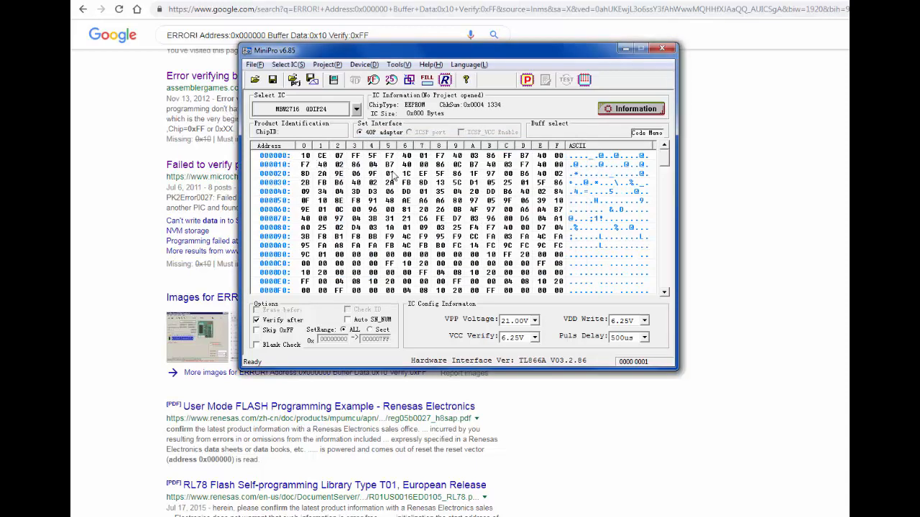